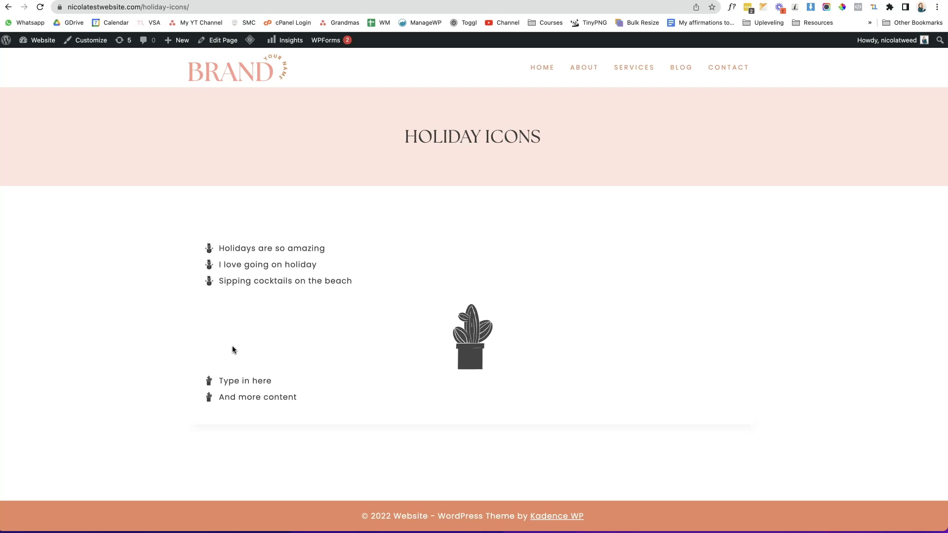
Switch to Canva and create a new custom-size design of 1080 × 1080 px.
key("ctrl+Tab")
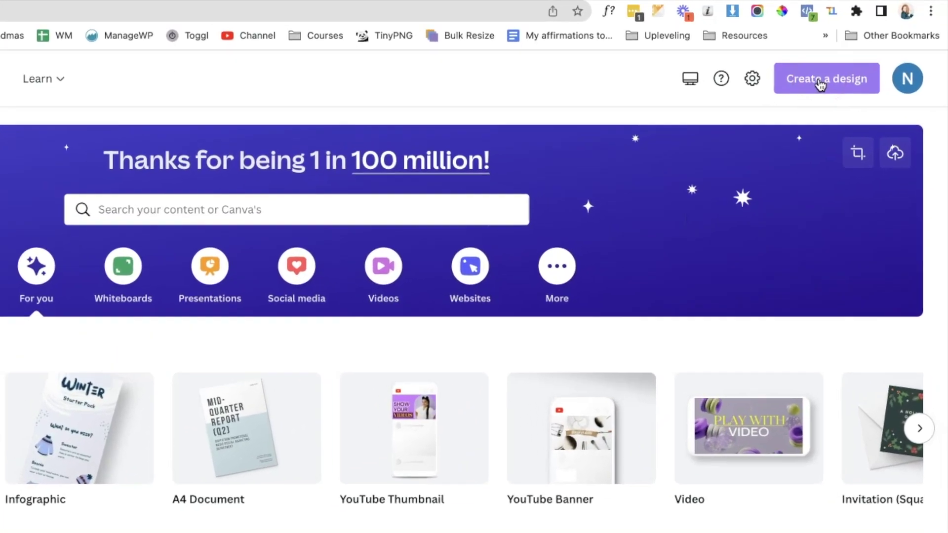
left_click(866, 53)
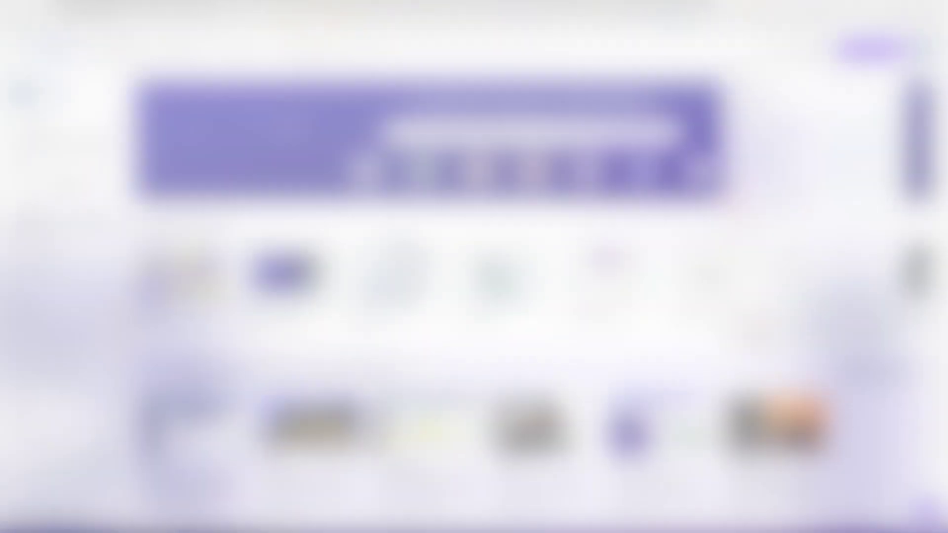
left_click(760, 314)
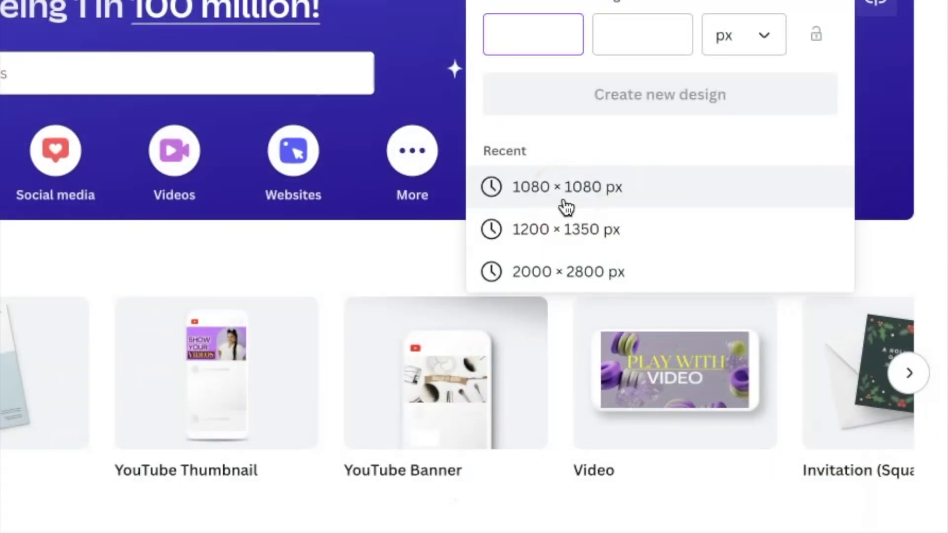
left_click(565, 200)
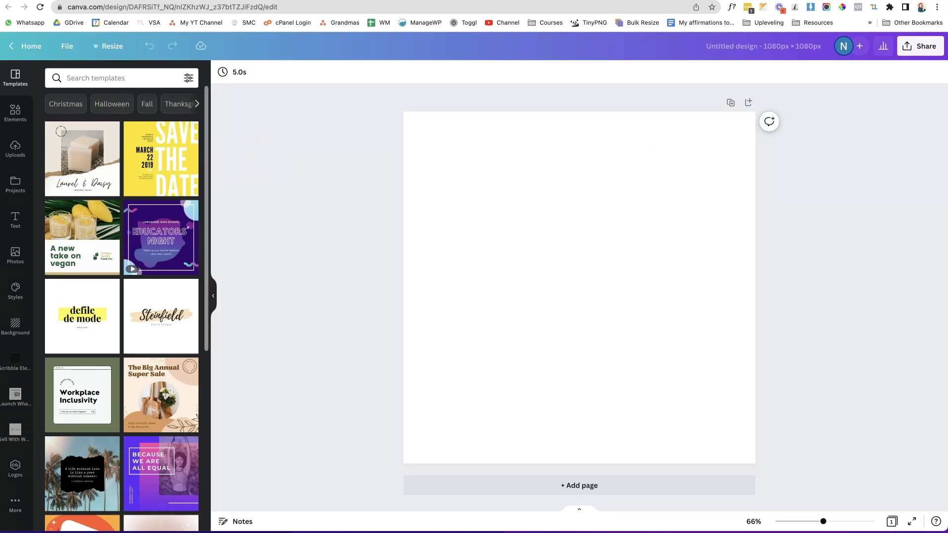
Search the design elements for "christmas".
left_click(12, 112)
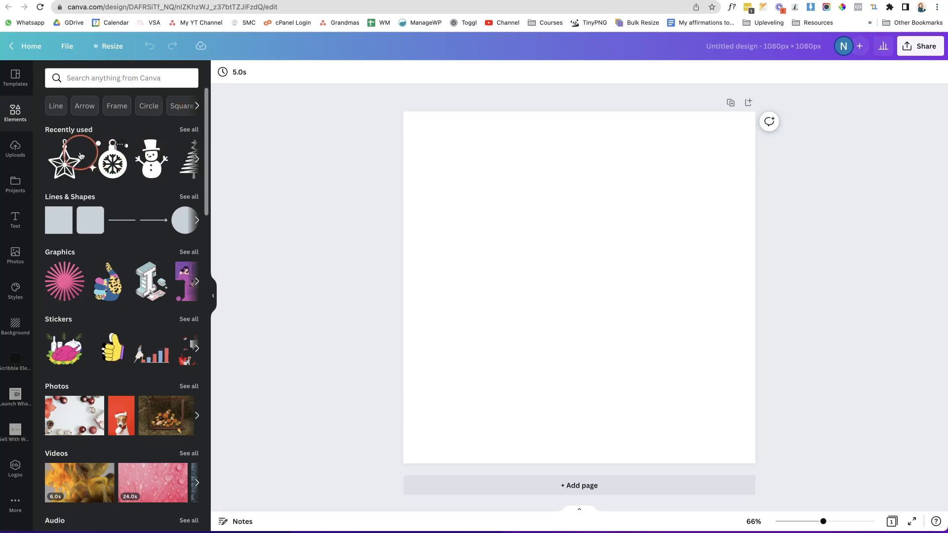
left_click(106, 79)
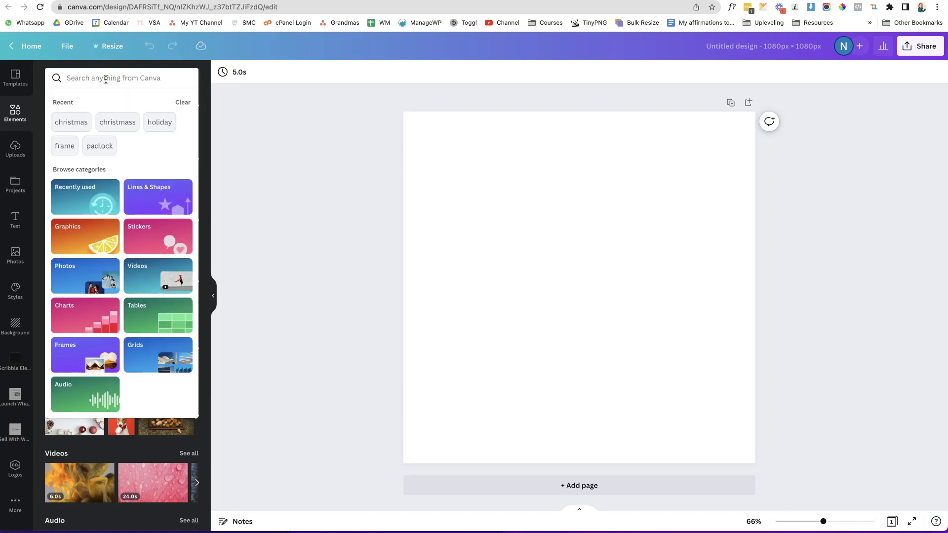
type("christmas")
key("Return")
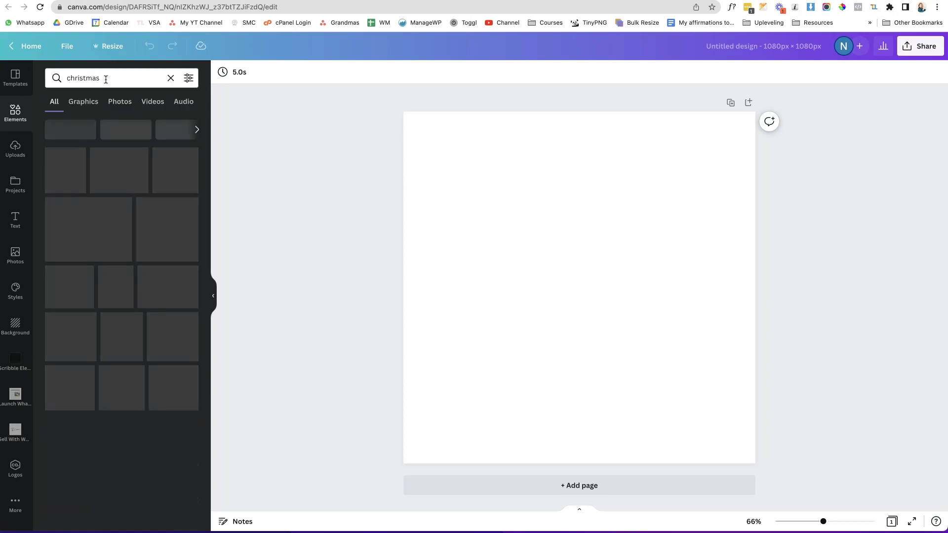
Add the white zigzag Christmas tree graphic from the results to the page and show all of its Magic Recommendations.
scroll(132, 272, "down", 10)
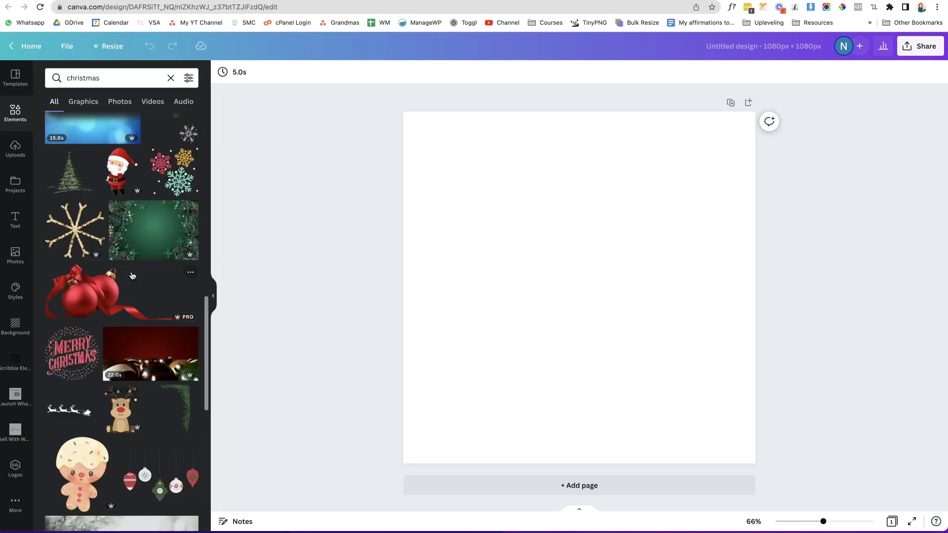
scroll(132, 275, "down", 2)
scroll(132, 276, "down", 8)
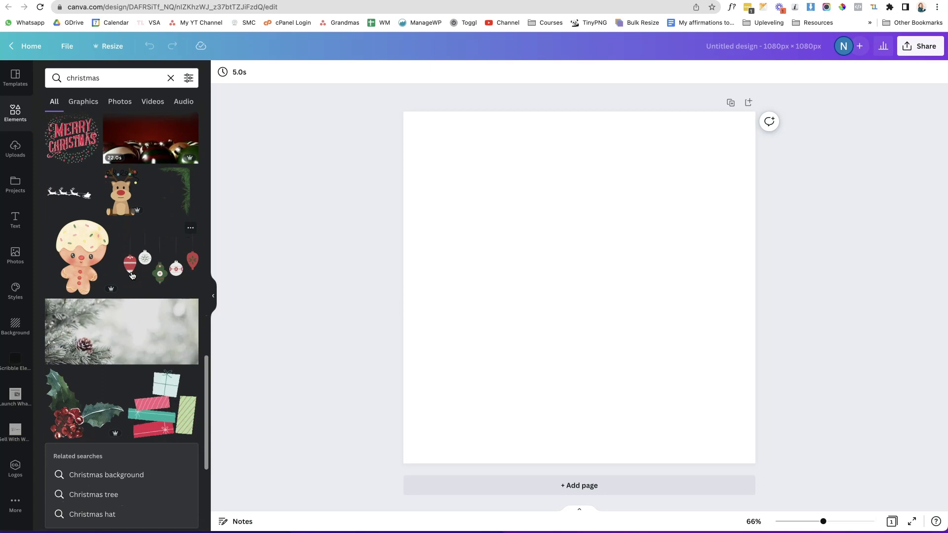
scroll(132, 275, "up", 20)
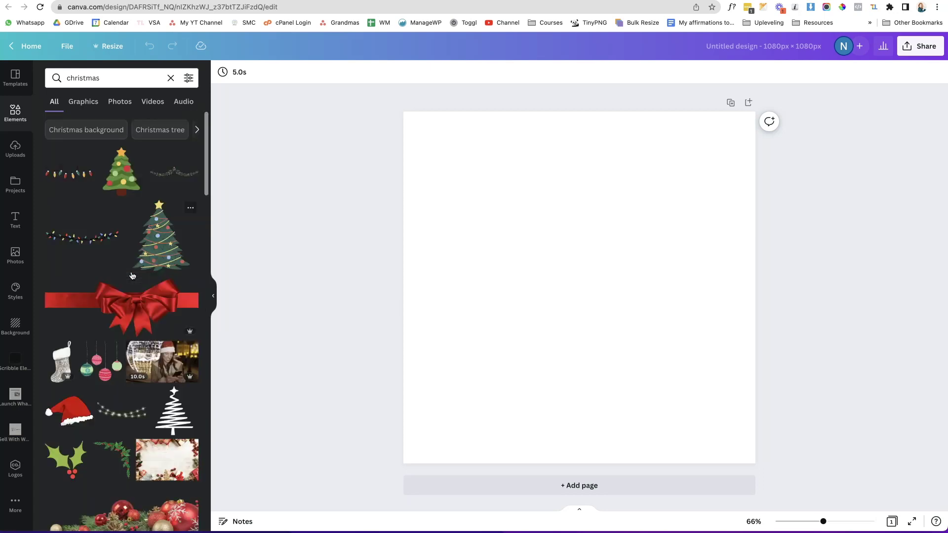
left_click(173, 425)
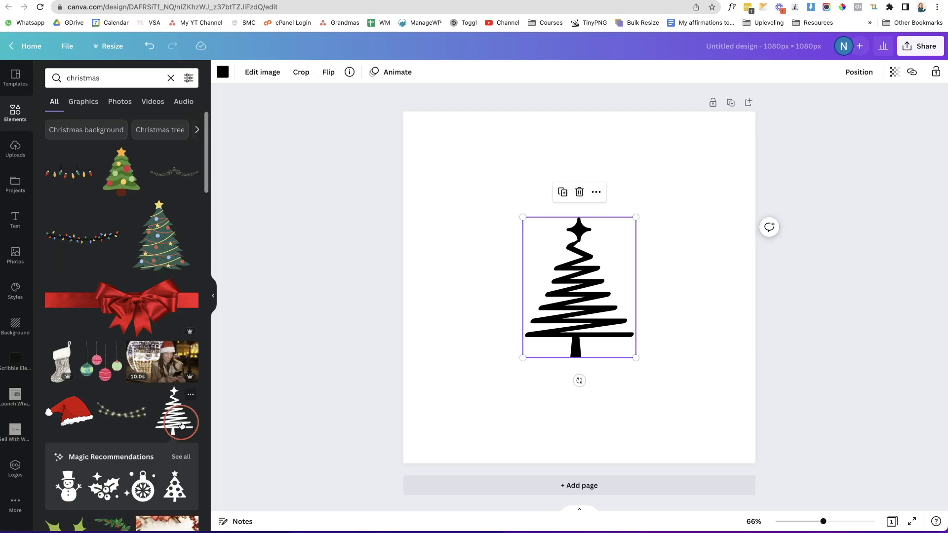
scroll(181, 425, "down", 3)
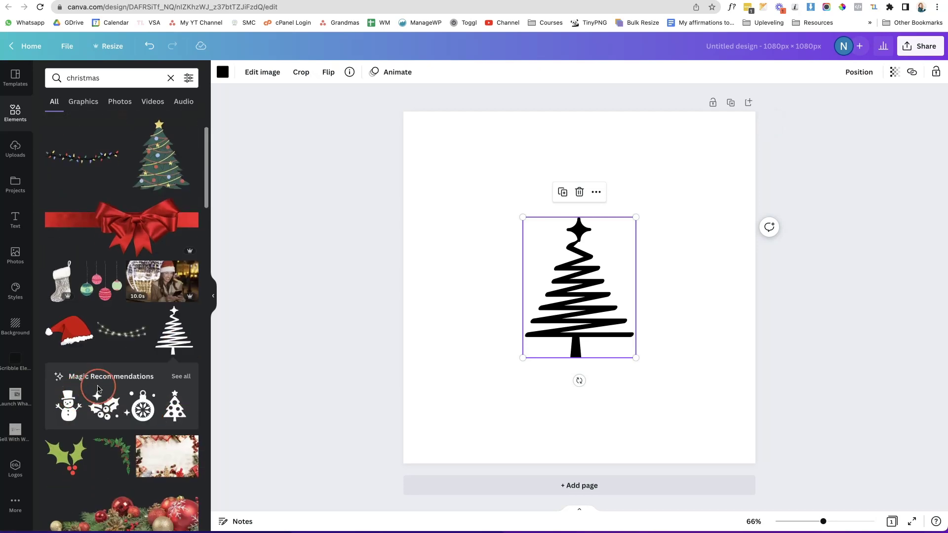
left_click(180, 377)
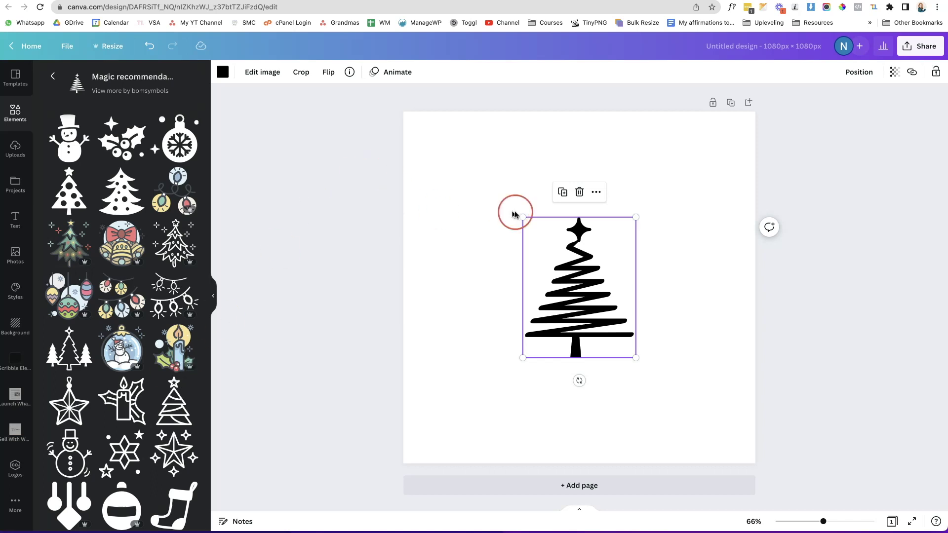
Enlarge the tree to nearly fill the page and align it to the page's center and middle.
left_click_drag(521, 218, 423, 124)
left_click_drag(637, 355, 745, 438)
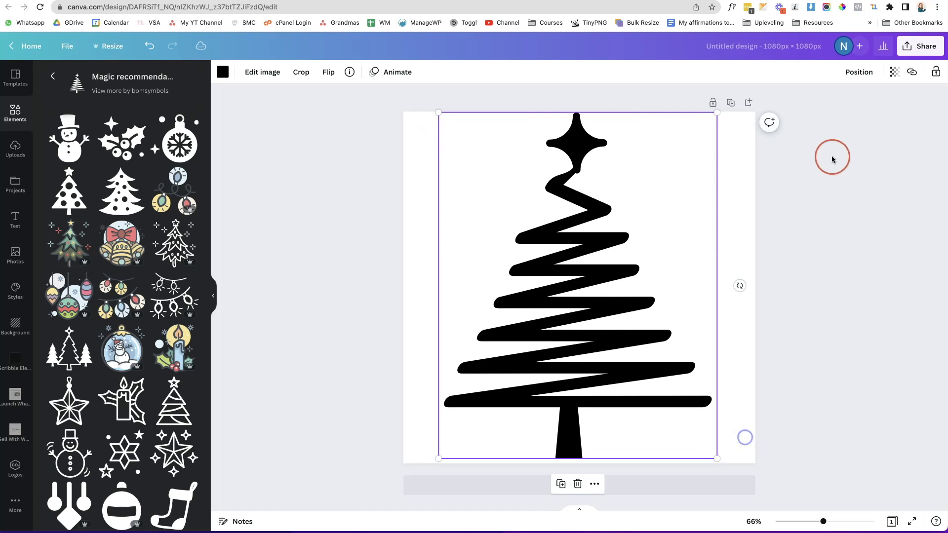
left_click(859, 74)
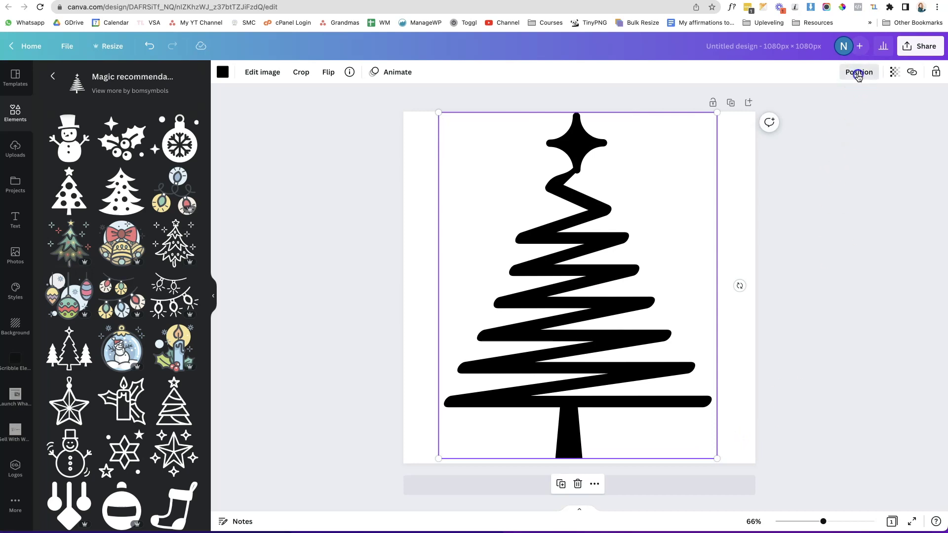
left_click(826, 164)
left_click(744, 162)
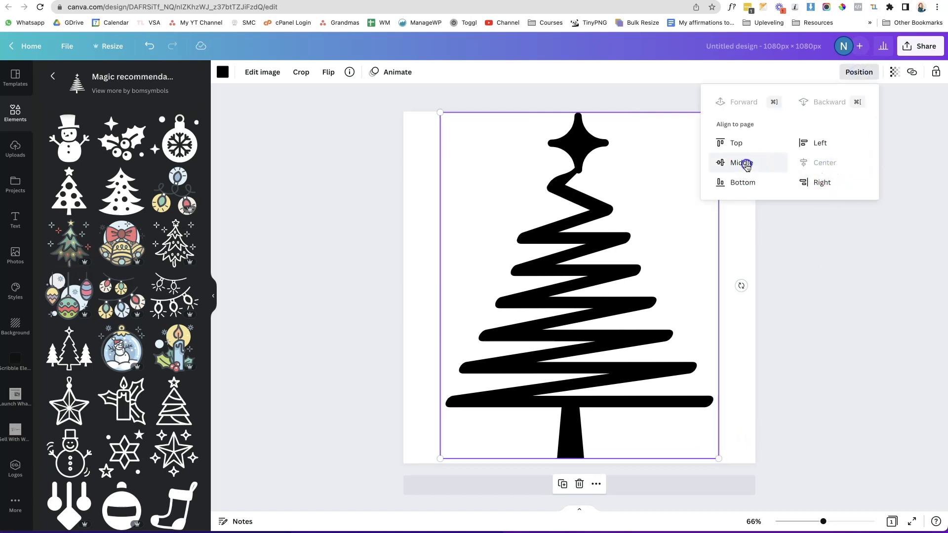
left_click(799, 234)
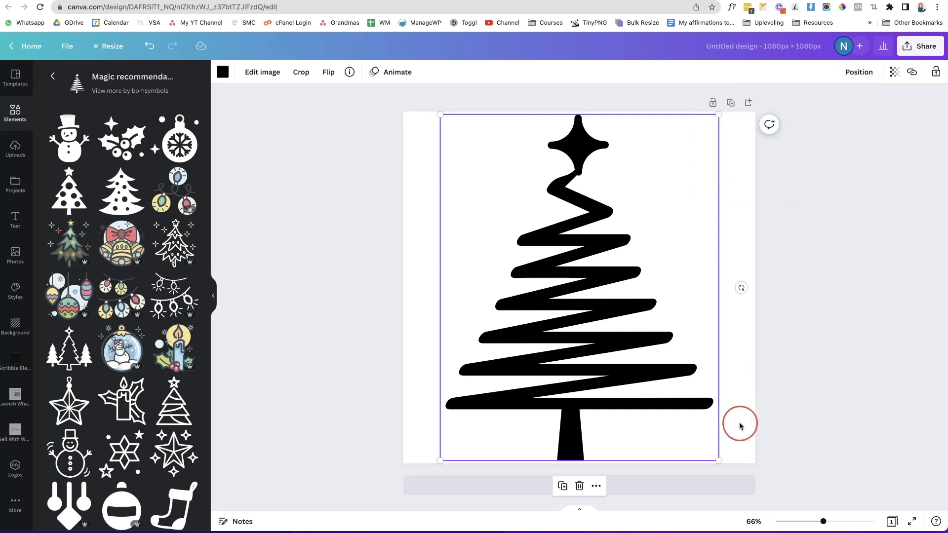
Add a second blank page and title page 1 "tree".
left_click(651, 489)
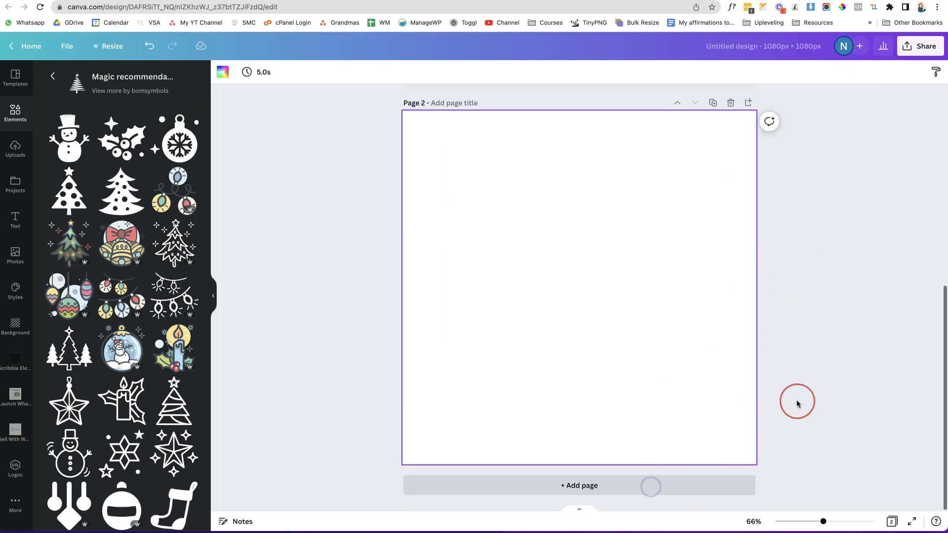
scroll(803, 388, "up", 5)
scroll(805, 384, "up", 3)
left_click(460, 104)
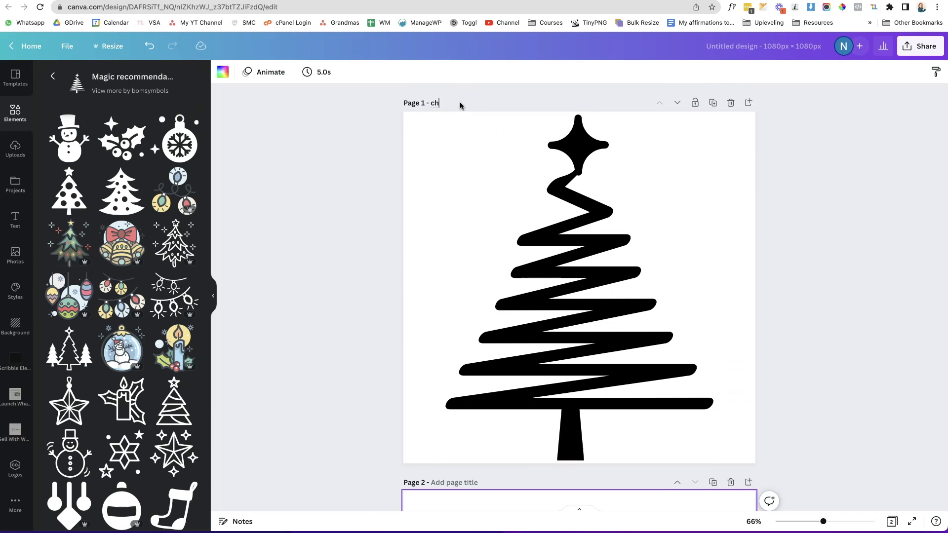
type("christmas")
key("BackSpace")
key("BackSpace")
key("BackSpace")
type("tree")
left_click(502, 236)
left_click(790, 253)
Add the snowman with the top hat to page 2 and enlarge it to nearly fill the page.
scroll(775, 290, "down", 5)
left_click(775, 290)
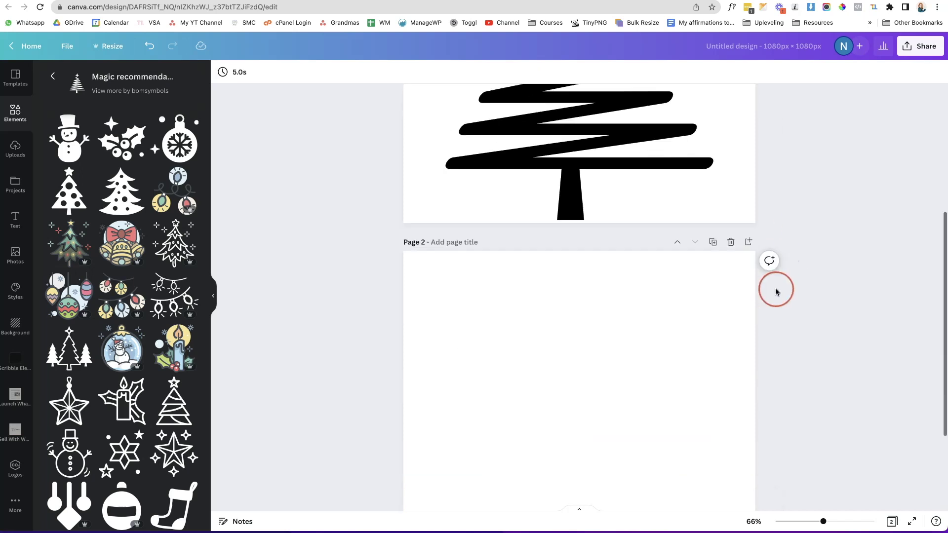
scroll(775, 290, "down", 3)
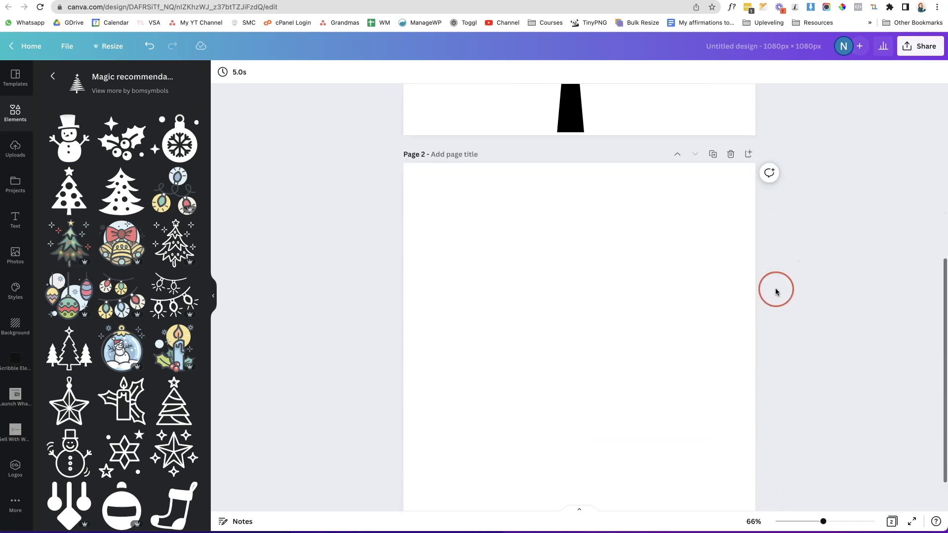
left_click(62, 146)
left_click_drag(519, 224, 415, 141)
left_click_drag(648, 370, 748, 459)
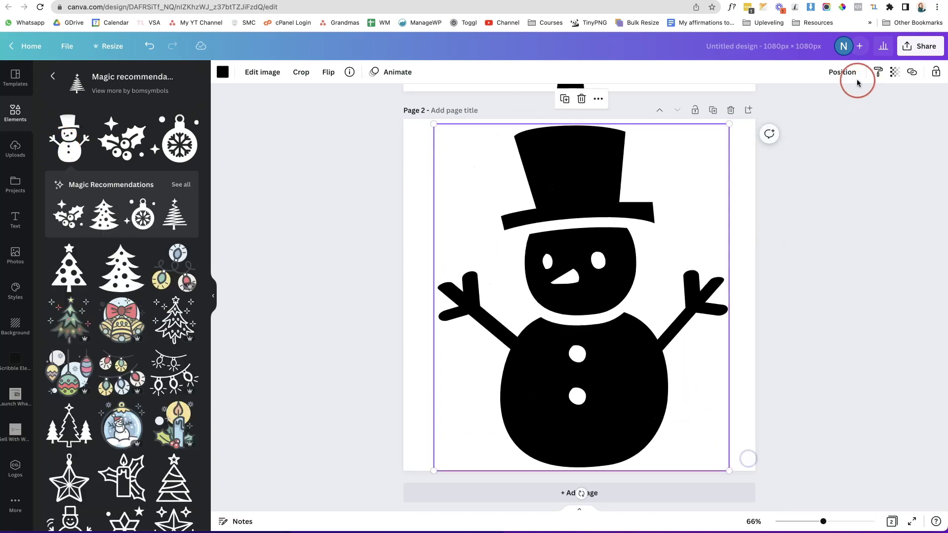
Align the snowman to the page's center and middle and title page 2 "snowman".
left_click(857, 79)
left_click(826, 163)
left_click(731, 163)
left_click(470, 110)
type("snowman")
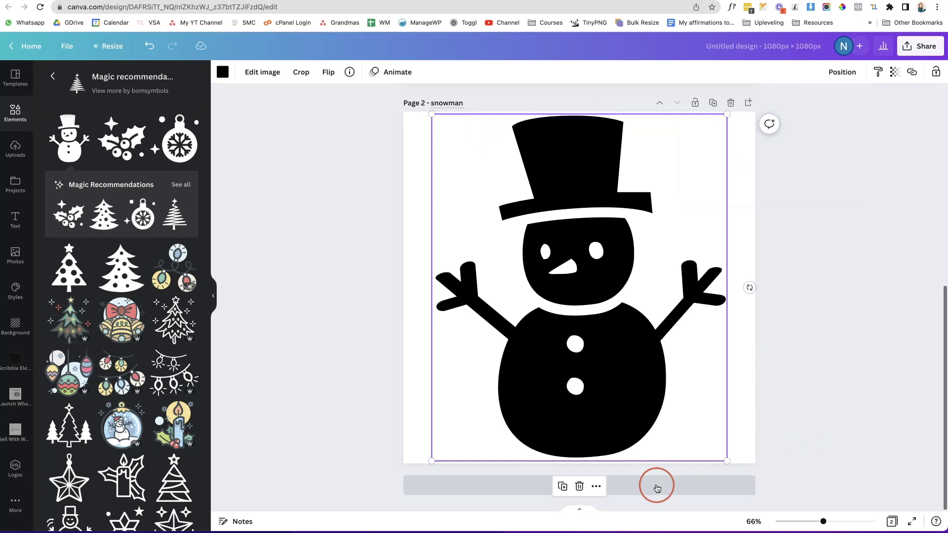
Add a third page, place the star graphic with sparkles on it enlarged to nearly fill the page, and title it "stars".
left_click(666, 486)
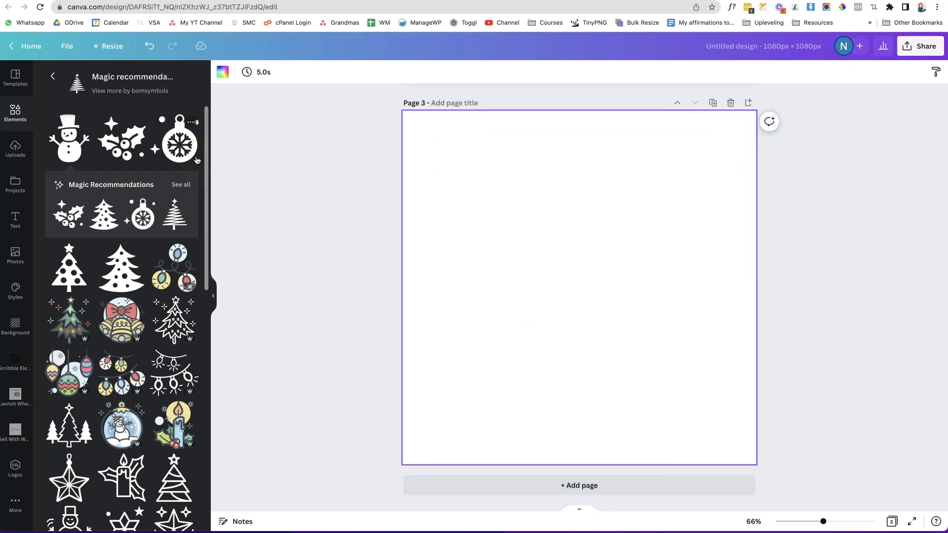
scroll(196, 160, "down", 5)
left_click_drag(175, 438, 527, 238)
left_click_drag(641, 360, 751, 454)
left_click(464, 107)
Add a fourth page, place the Christmas stocking graphic on it enlarged to nearly fill the page, and title it "boot".
left_click(664, 477)
scroll(124, 296, "down", 3)
left_click_drag(174, 329, 580, 288)
left_click_drag(650, 362, 745, 455)
type("boot")
left_click(800, 232)
Download all four pages as SVG with a transparent background.
scroll(800, 231, "up", 20)
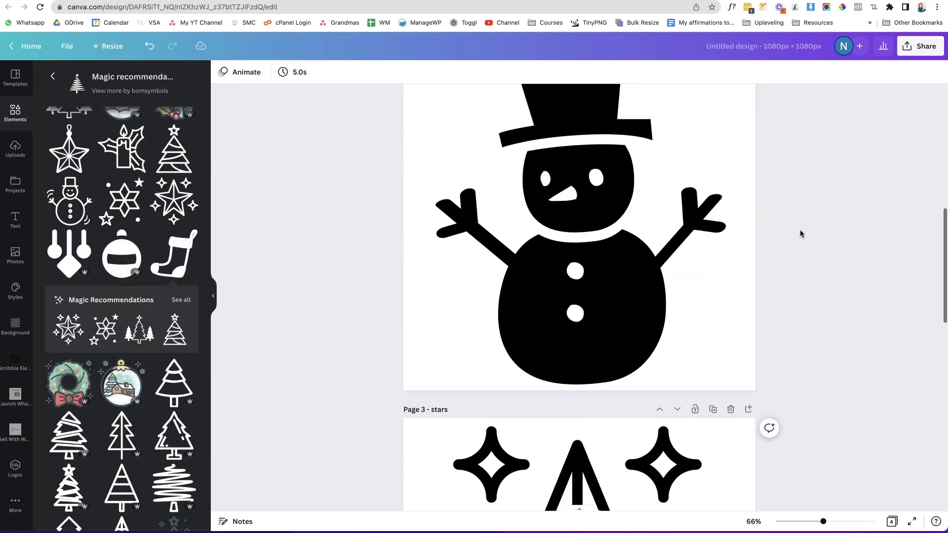
scroll(801, 230, "up", 3)
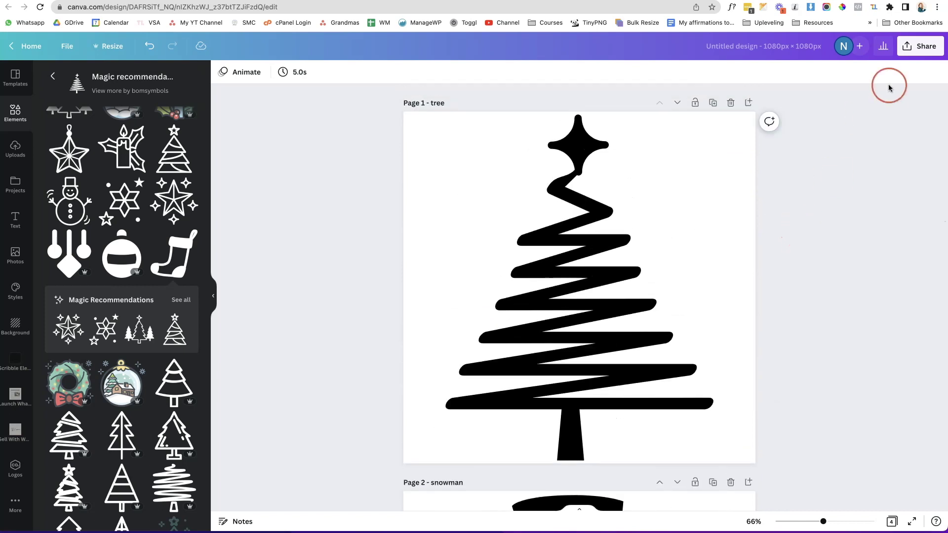
left_click(926, 48)
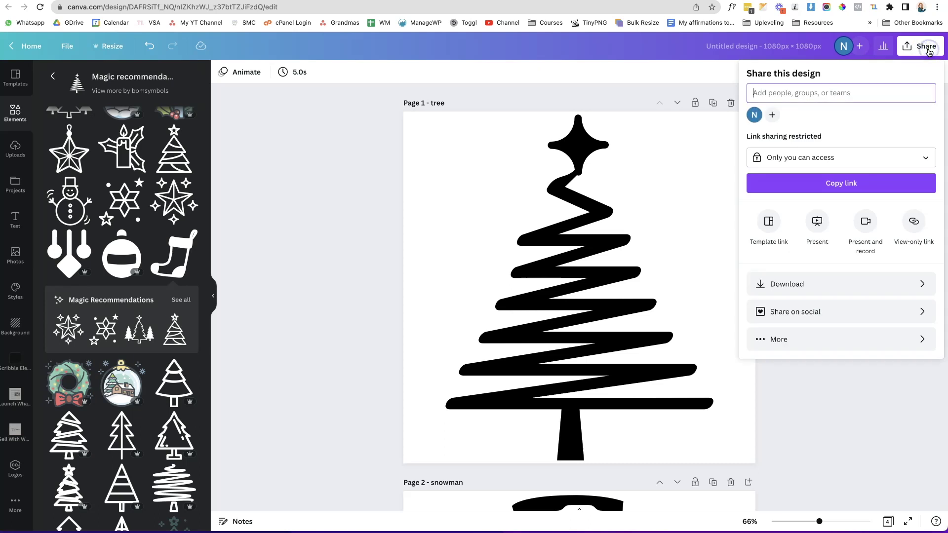
left_click(909, 282)
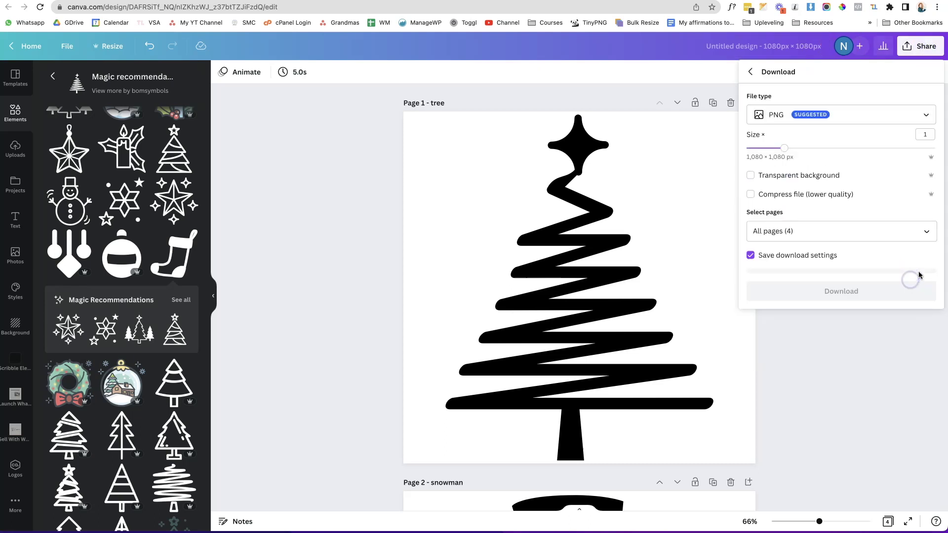
left_click(885, 123)
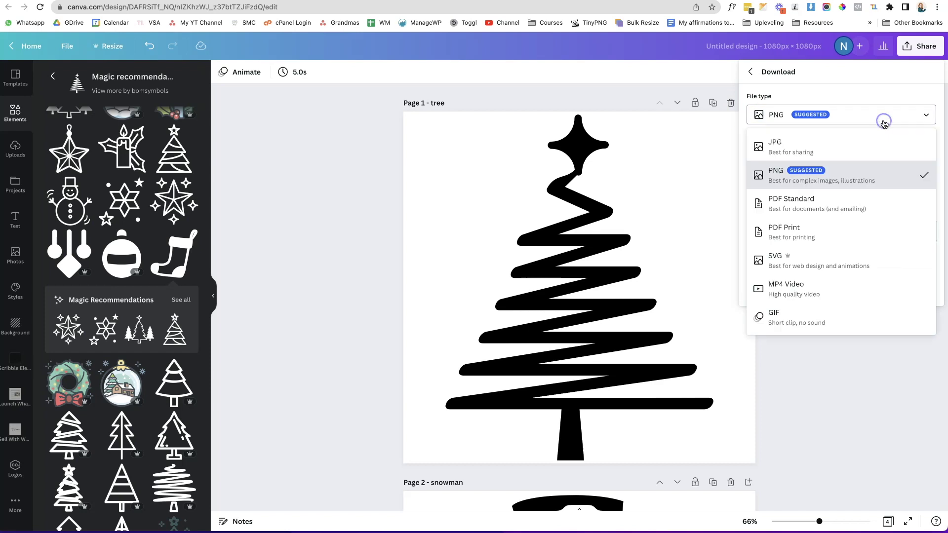
left_click(834, 255)
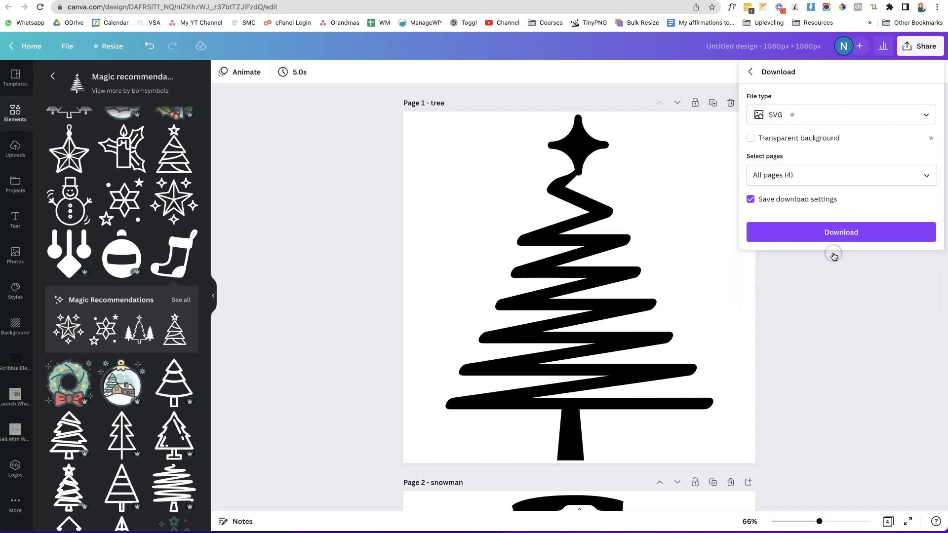
left_click(752, 140)
left_click(870, 238)
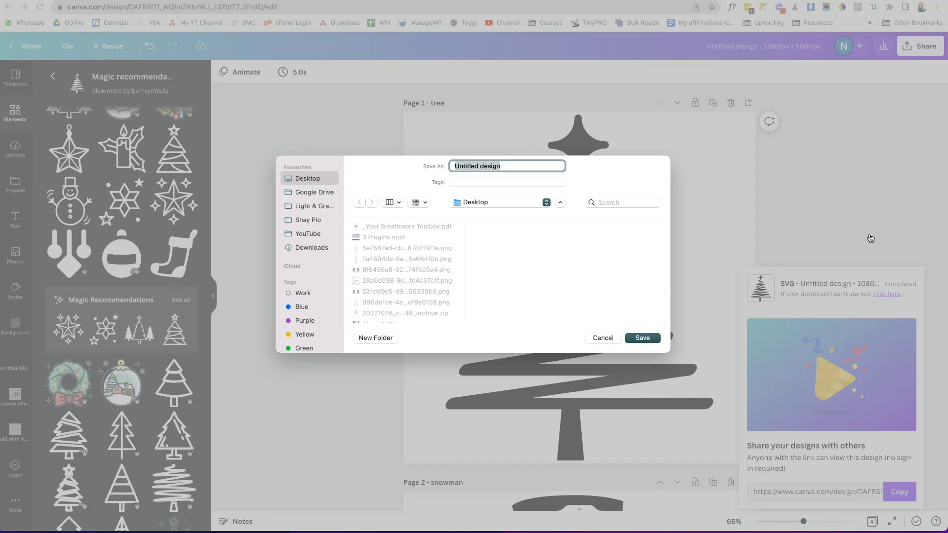
Save the download as "christmas icons" on the Desktop, replacing the existing file, and extract the downloaded zip.
type("christmas icons")
key("Return")
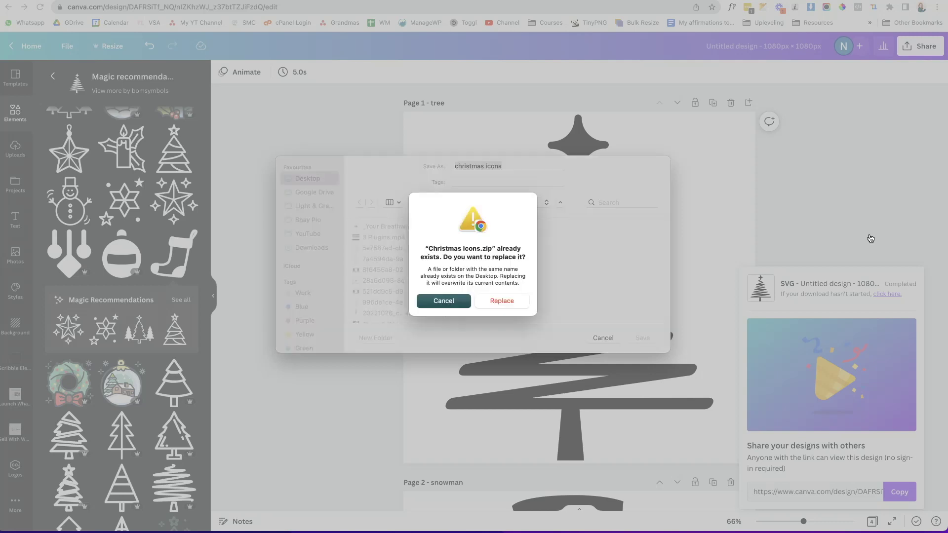
left_click(492, 300)
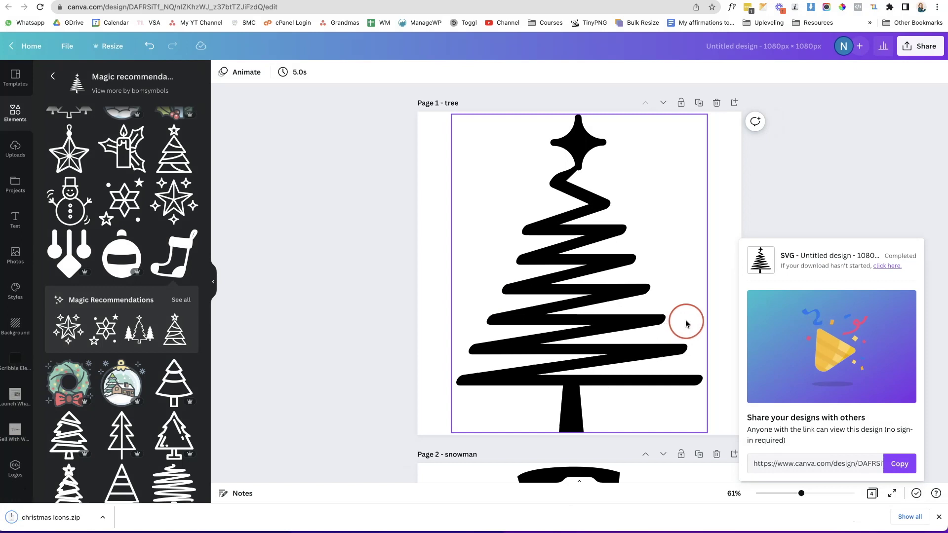
left_click(400, 257)
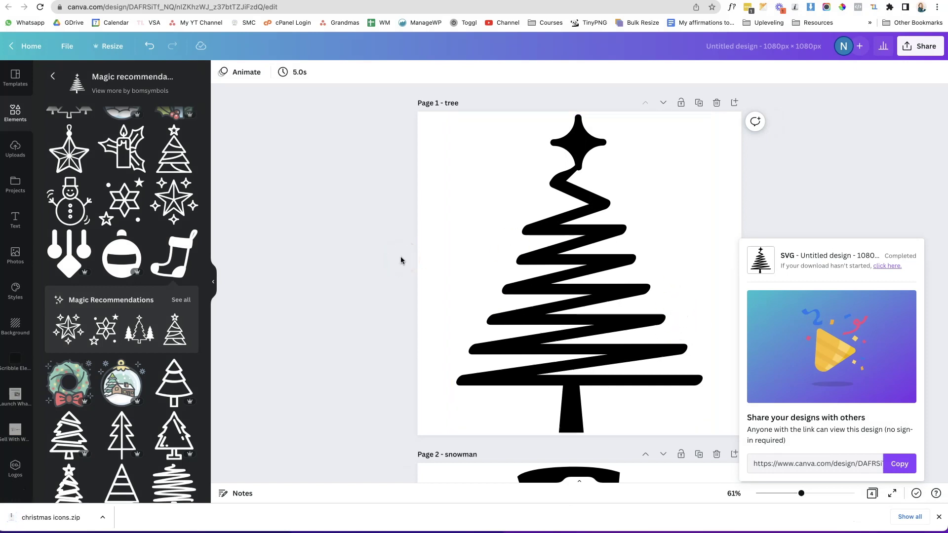
left_click(86, 516)
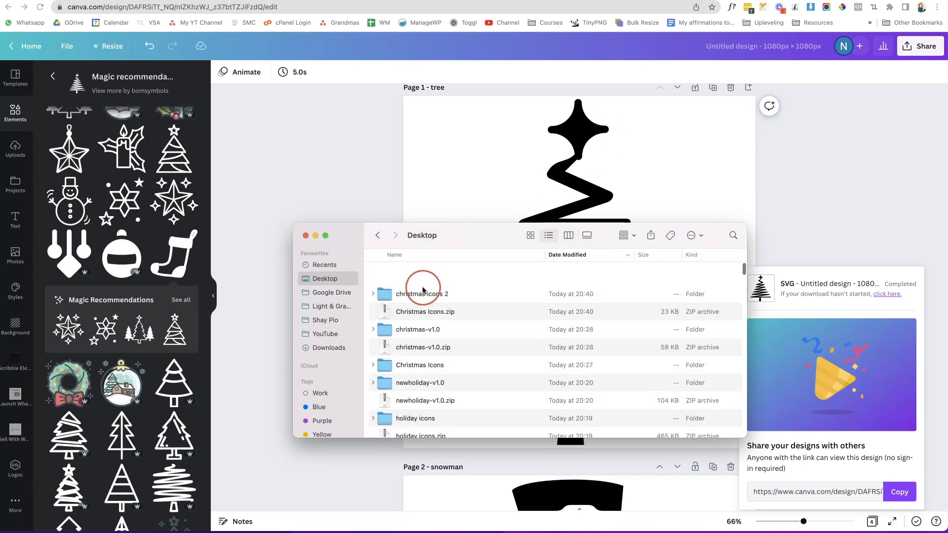
Import boot.svg, snowman.svg, stars.svg and tree.svg from the extracted "christmas icons 2" folder into the IcoMoon app.
double_click(429, 276)
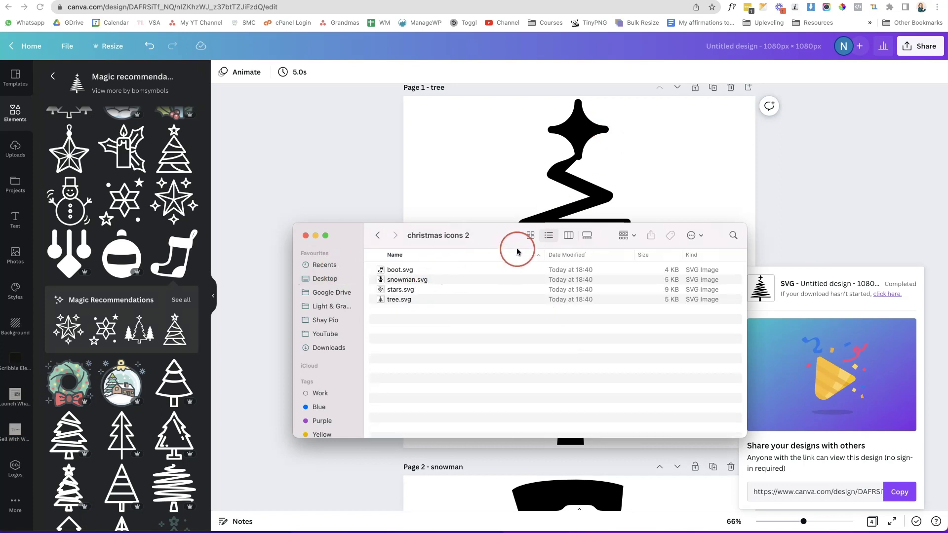
left_click(530, 235)
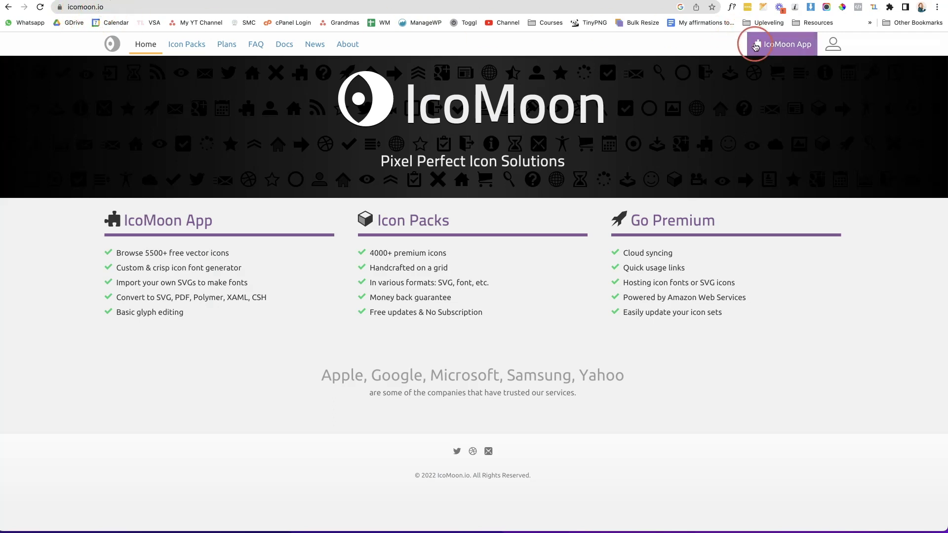
left_click(804, 49)
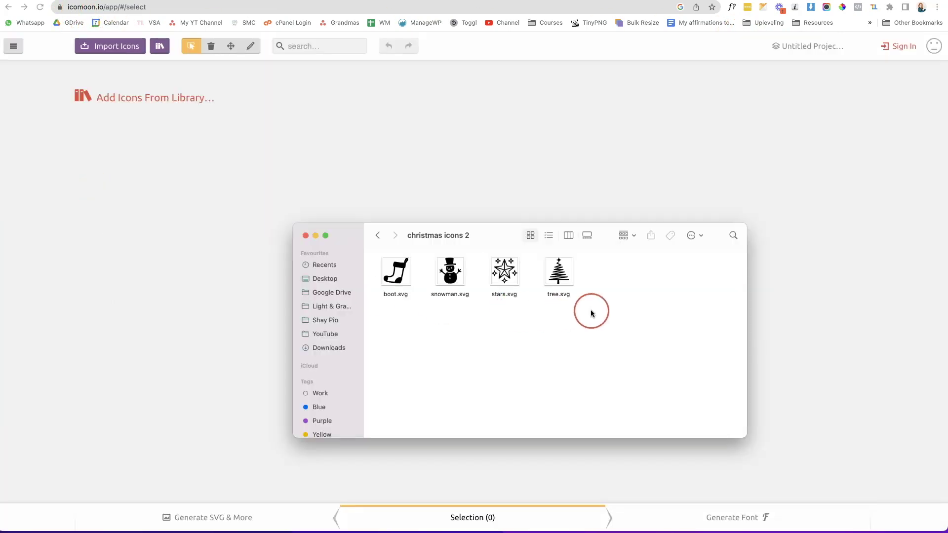
left_click_drag(605, 311, 390, 273)
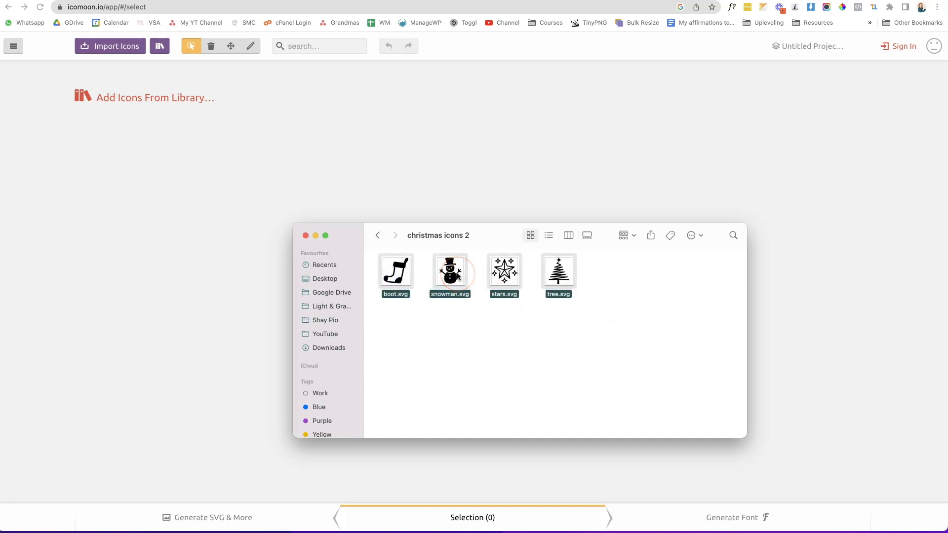
left_click_drag(458, 276, 195, 99)
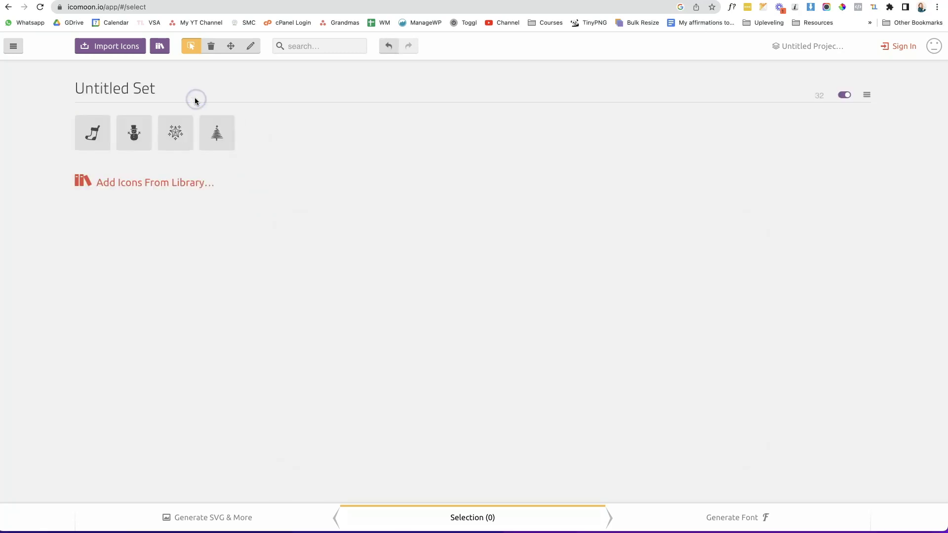
Select the tree, stars, snowman and boot icons in the set and generate a font from them.
left_click(223, 136)
left_click(185, 136)
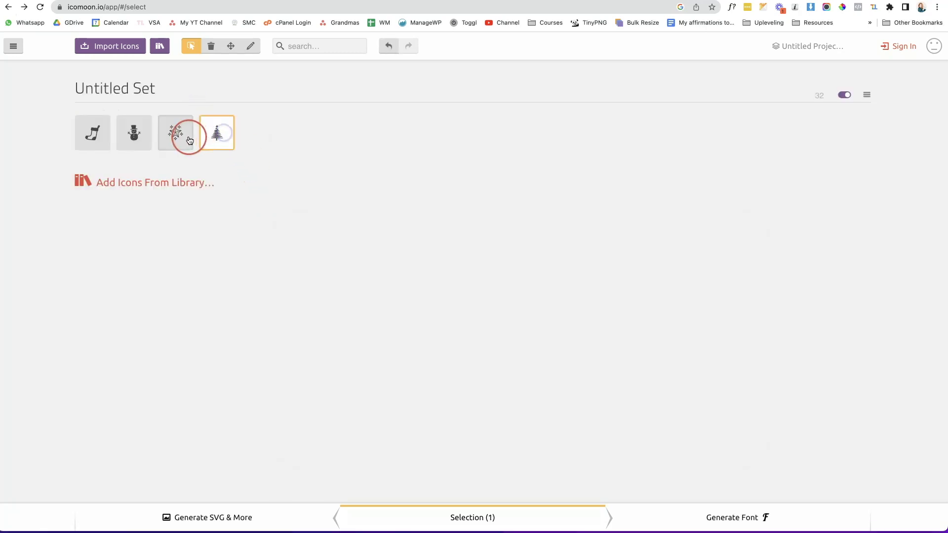
left_click(139, 139)
left_click(96, 149)
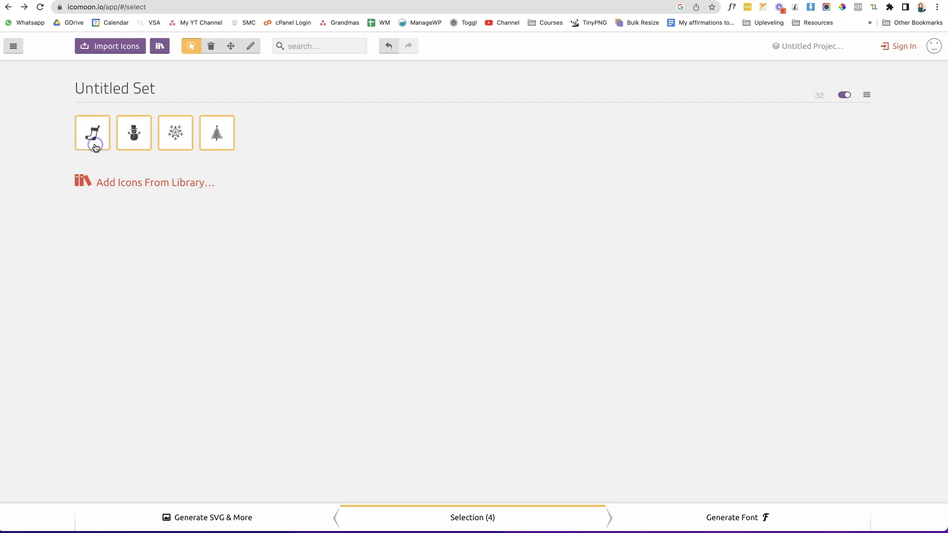
left_click(765, 528)
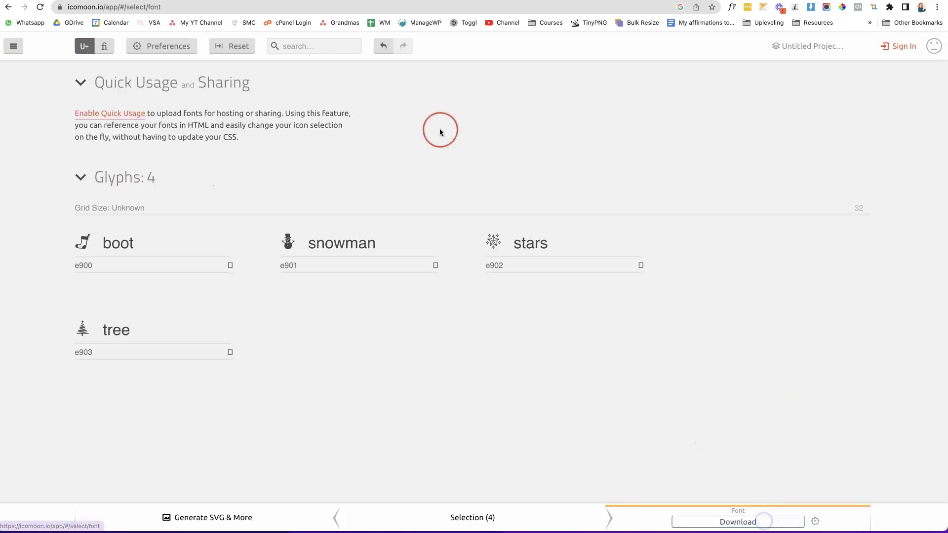
Set the font name to "xmas" in the font preferences.
left_click(141, 48)
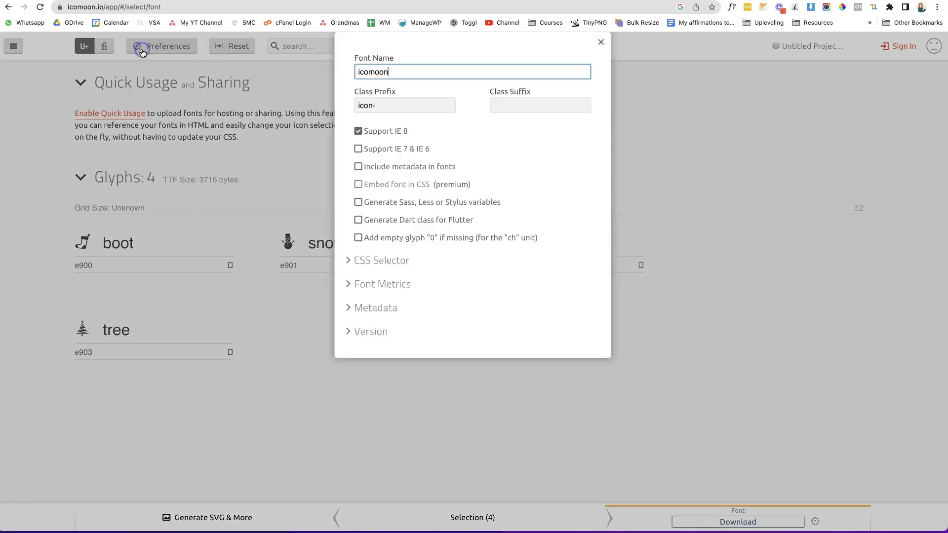
double_click(356, 69)
left_click(333, 67)
left_click(186, 47)
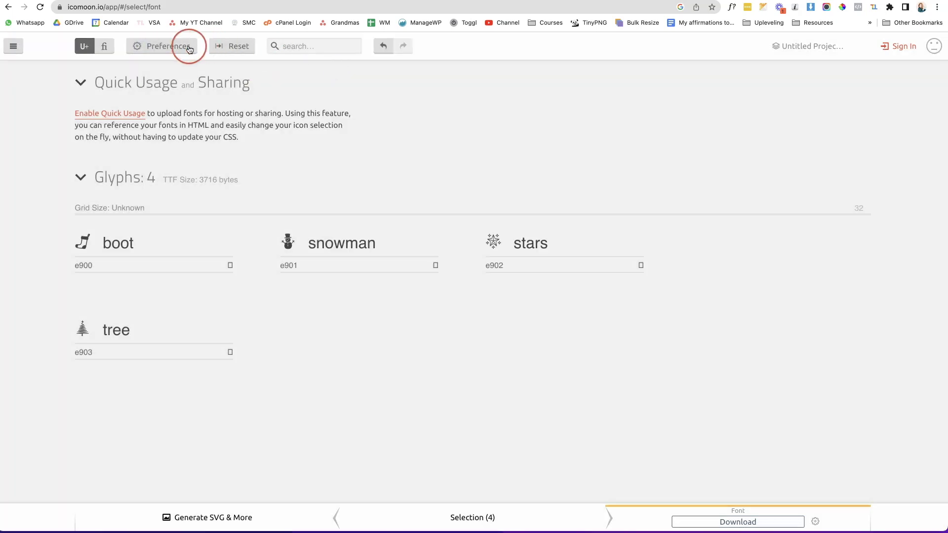
double_click(375, 72)
type("c")
left_click(601, 43)
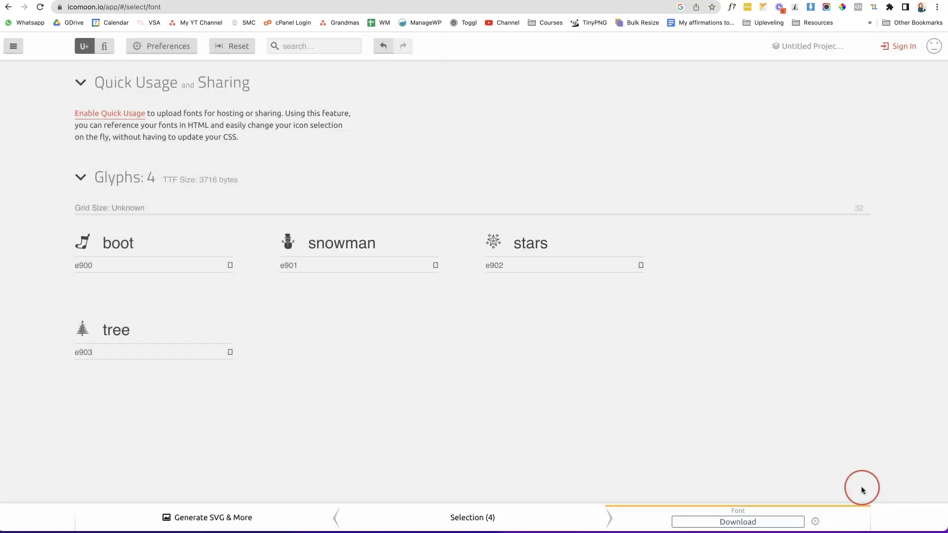
Download the font to the Desktop as xmas-v1.0.zip, extract it and locate selection.json in the xmas-v1.0 folder.
left_click(761, 526)
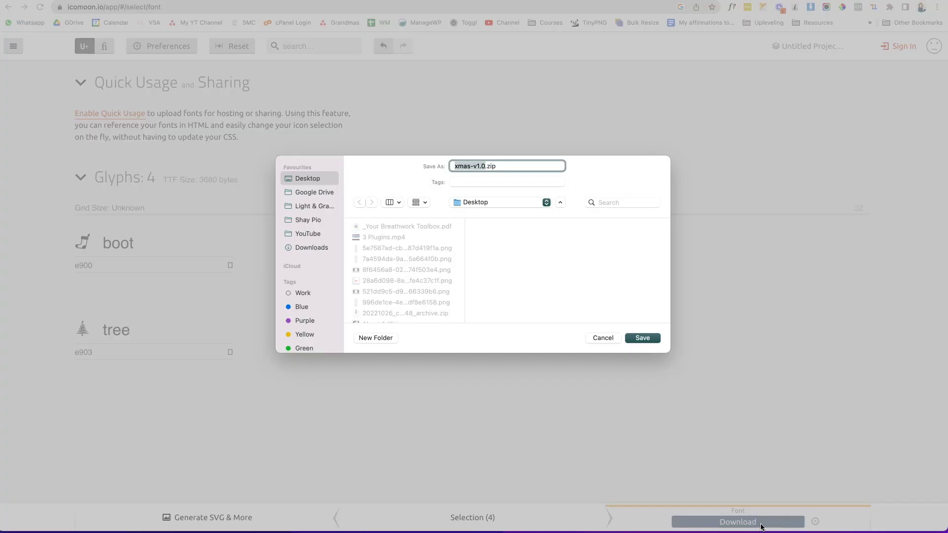
left_click(644, 339)
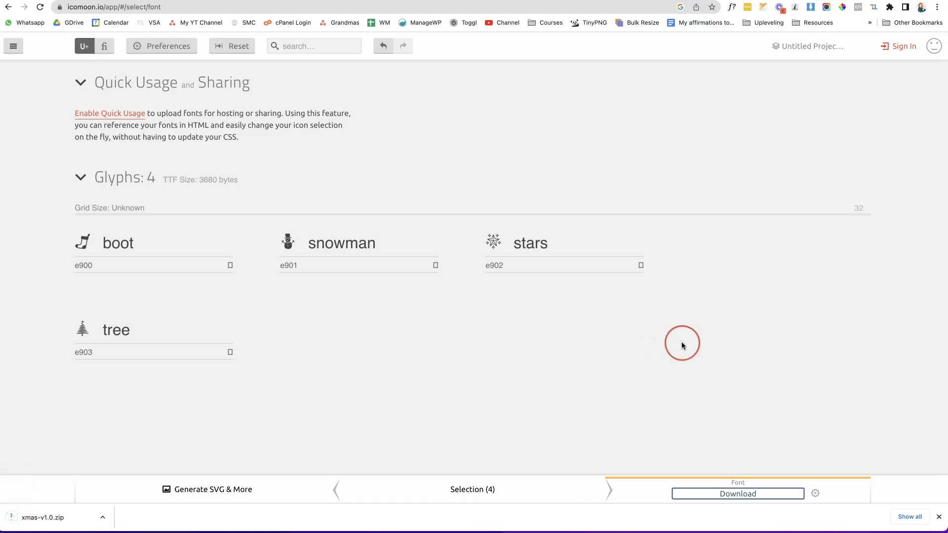
left_click(70, 513)
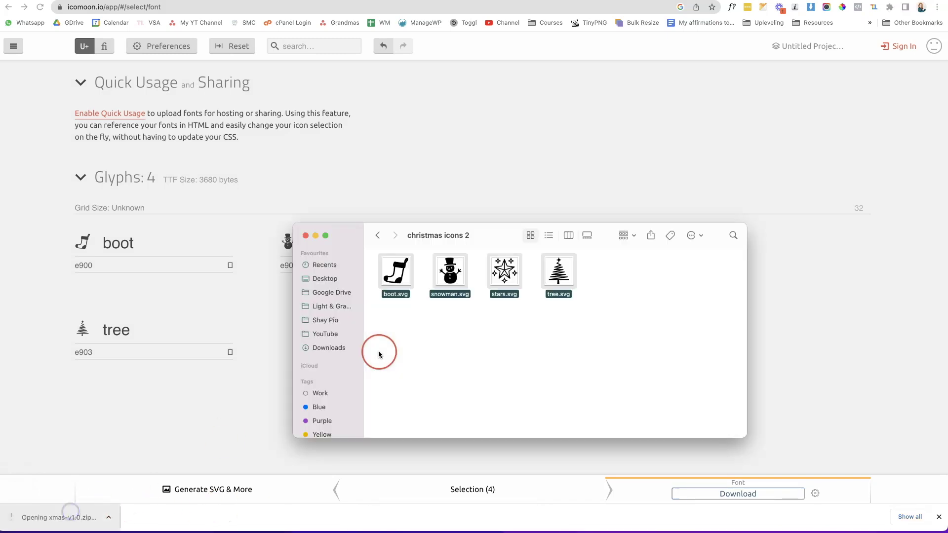
left_click(327, 278)
double_click(412, 273)
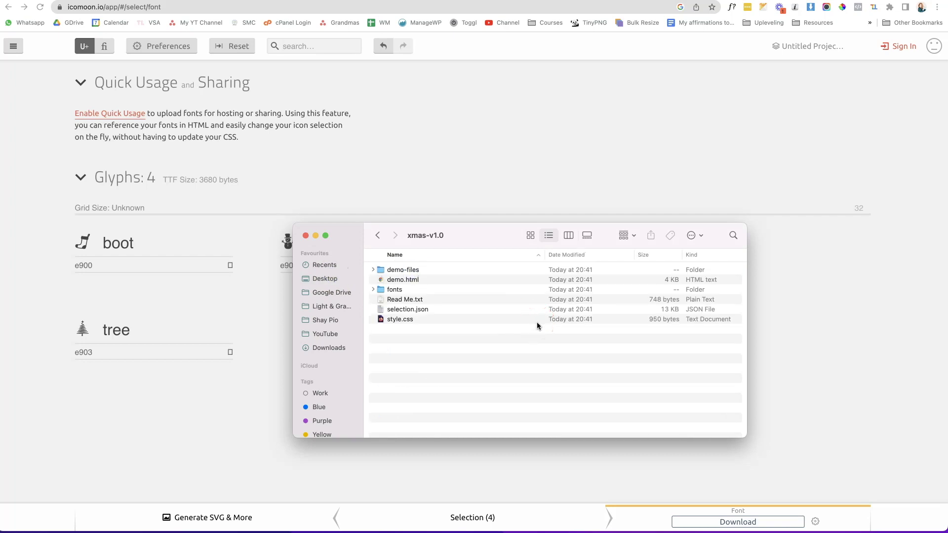
left_click(421, 311)
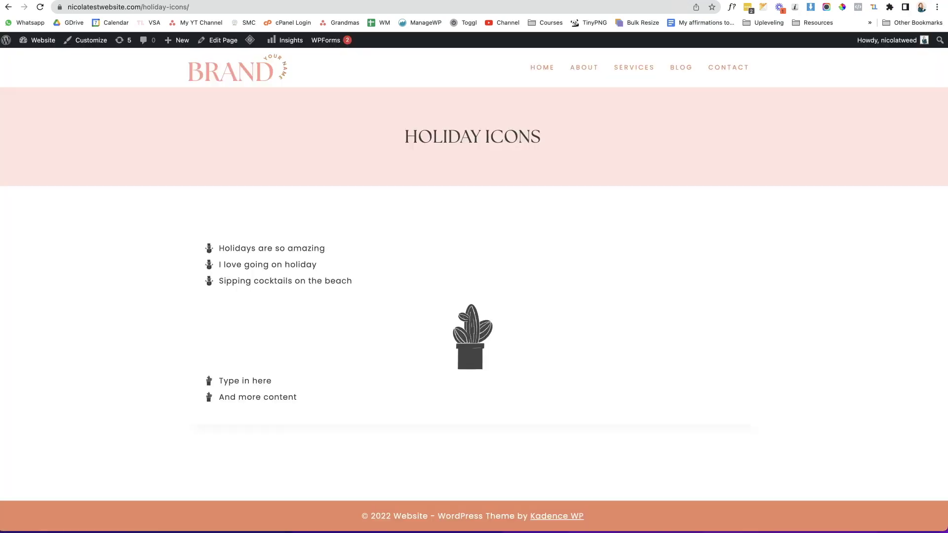
Switch to the WordPress dashboard and add a new Kadence Blocks custom icon set titled "Xmas Icons".
mouse_move(37, 42)
left_click(35, 58)
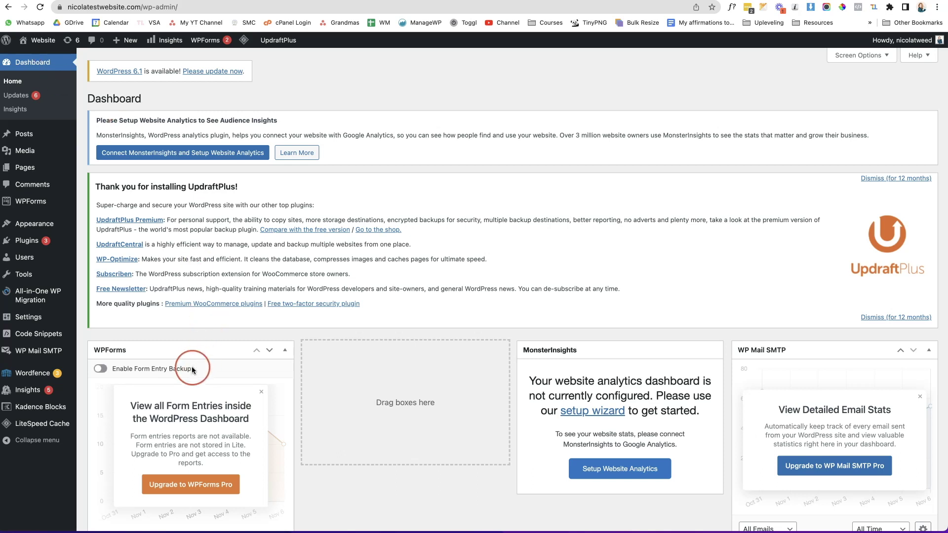
mouse_move(41, 411)
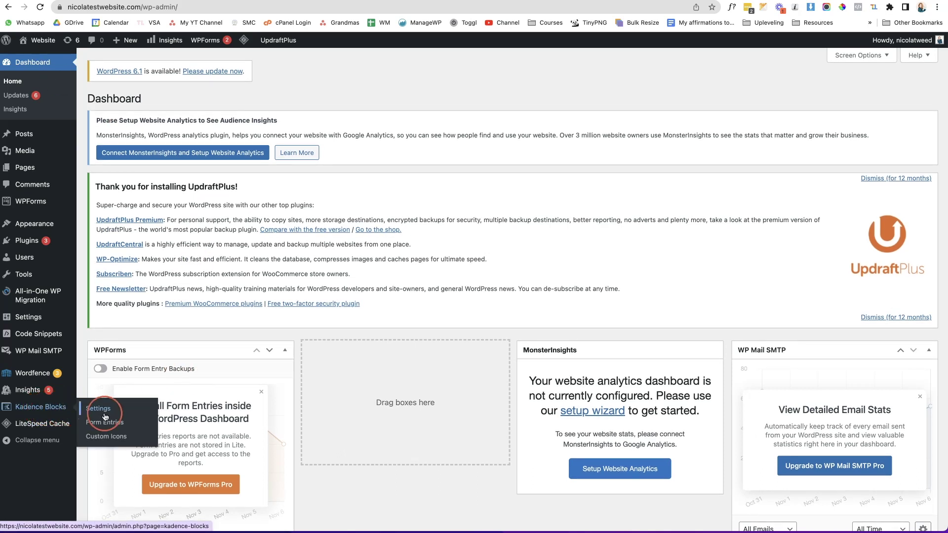
left_click(105, 442)
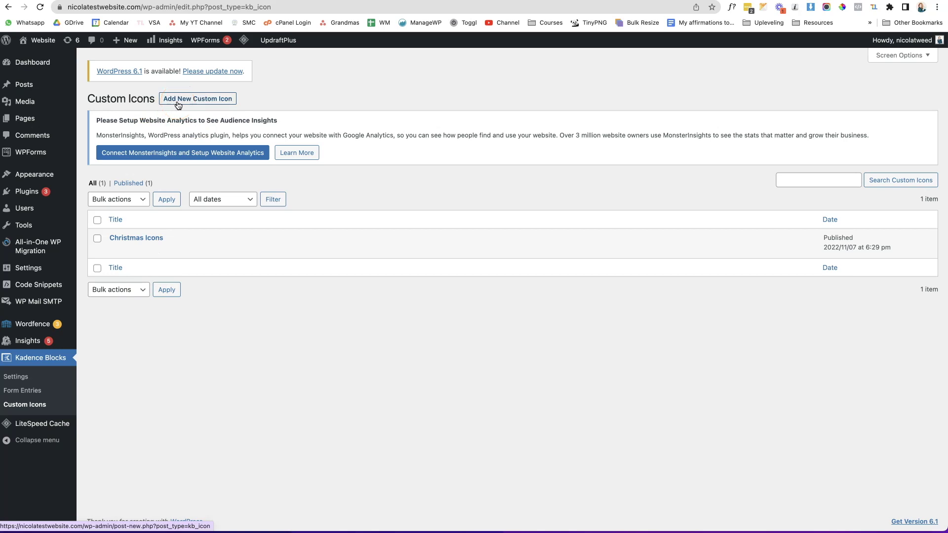
left_click(178, 105)
left_click(231, 185)
type("Xmas Icons")
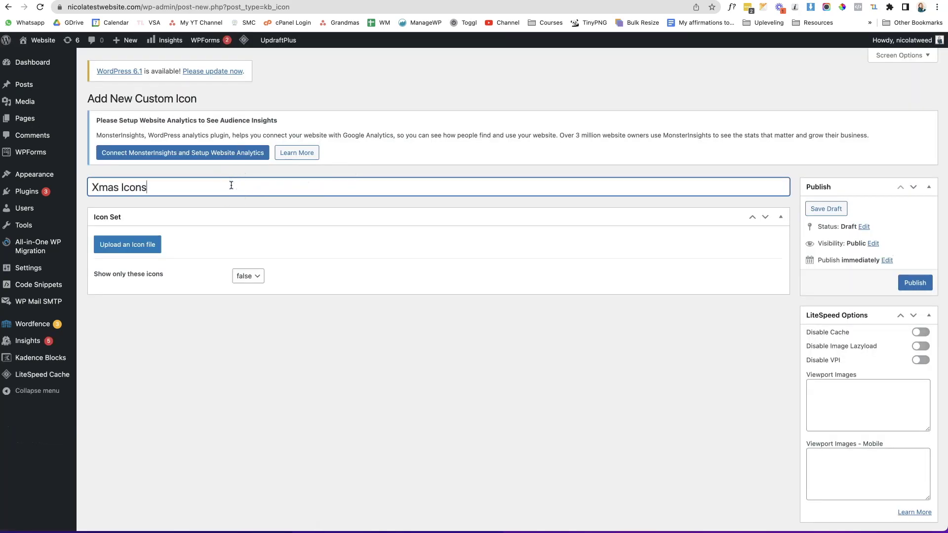
Upload selection.json from the xmas-v1.0 folder on the Desktop as the icon file of the set.
left_click(137, 250)
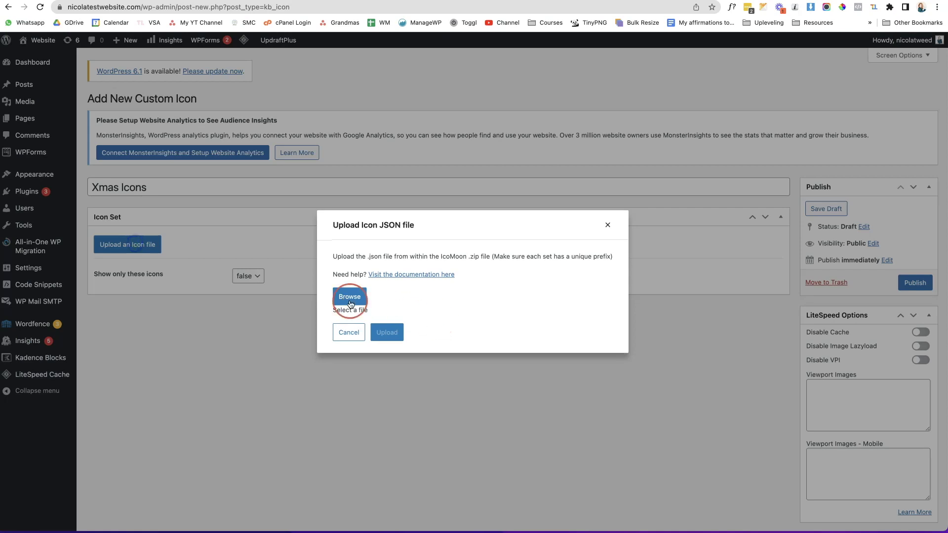
left_click(344, 298)
left_click(389, 278)
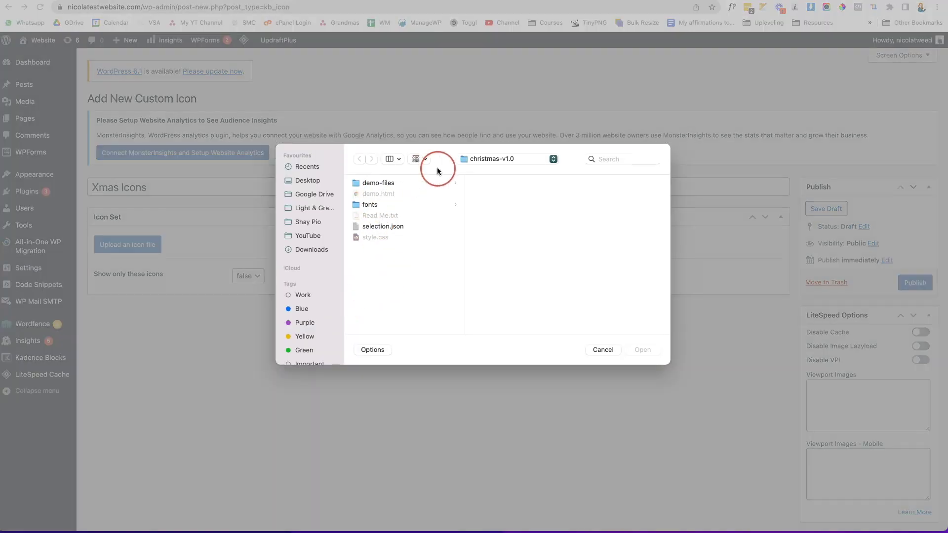
left_click(481, 159)
left_click(476, 169)
scroll(418, 288, "down", 10)
left_click(380, 314)
left_click(502, 226)
left_click(641, 349)
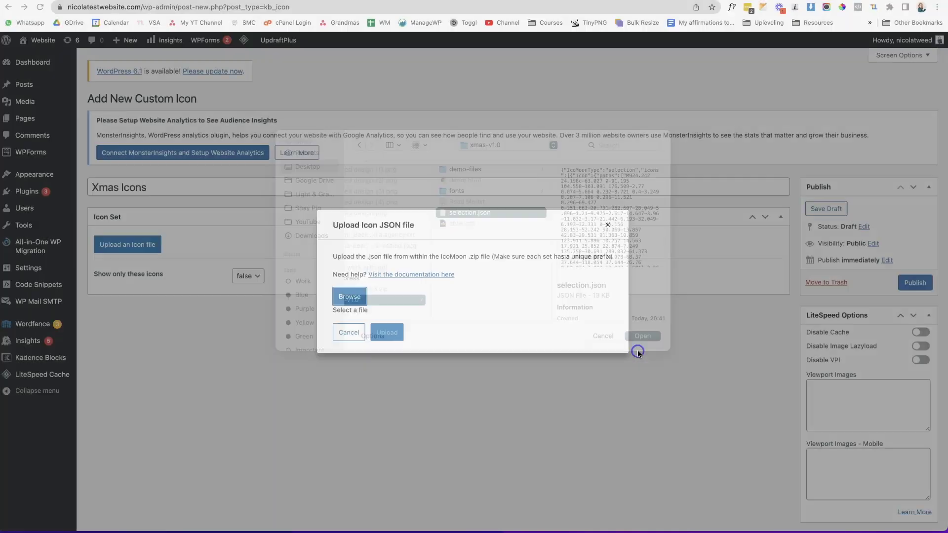
left_click(385, 333)
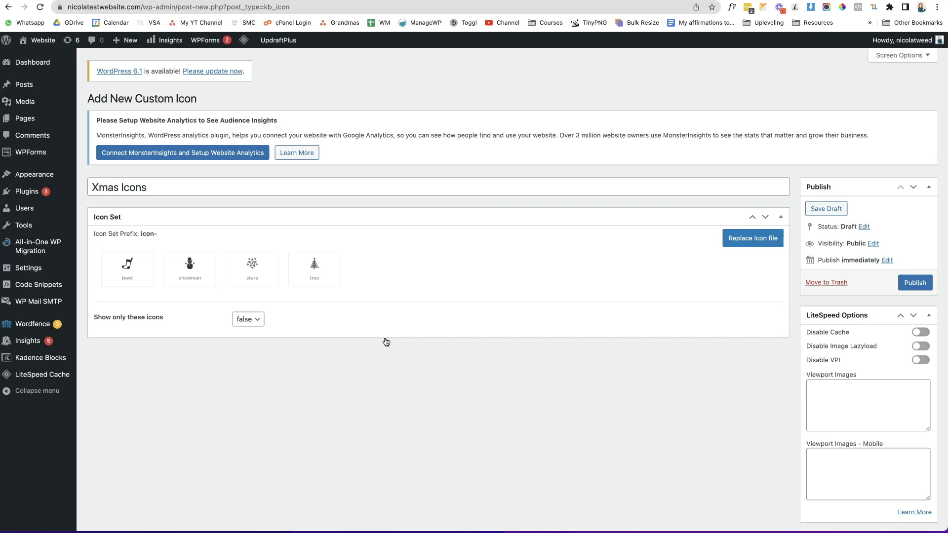
Leave "Show only these icons" at false and publish the Xmas Icons set.
left_click(146, 323)
left_click(269, 327)
left_click(296, 324)
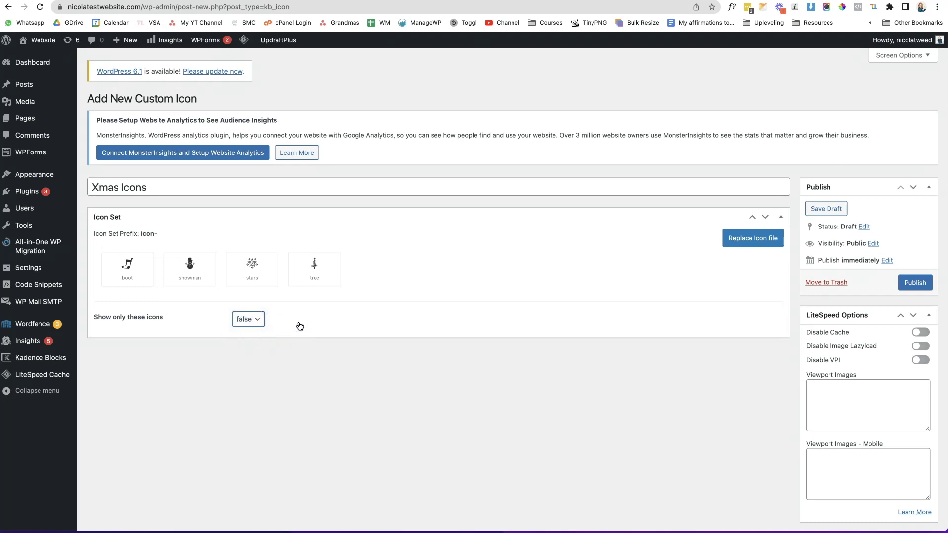
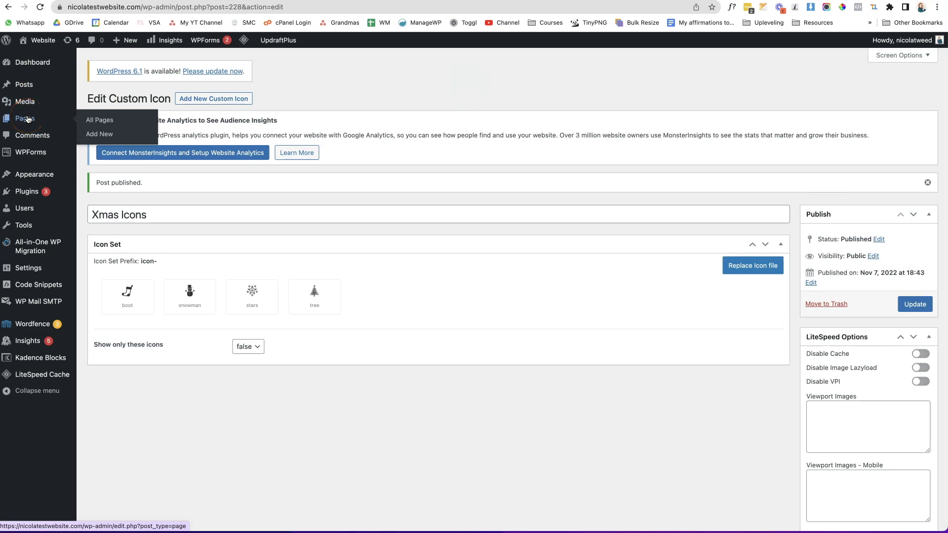
Create a new page titled "XMAS ICONS".
left_click(99, 135)
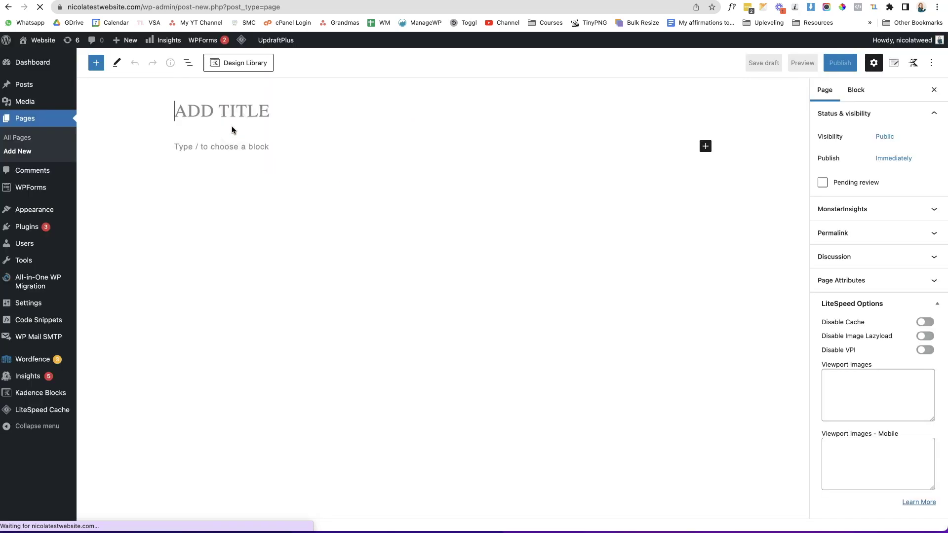
left_click(233, 114)
type("XMAS ICONS")
Insert an Icon List block below the page title.
left_click(217, 146)
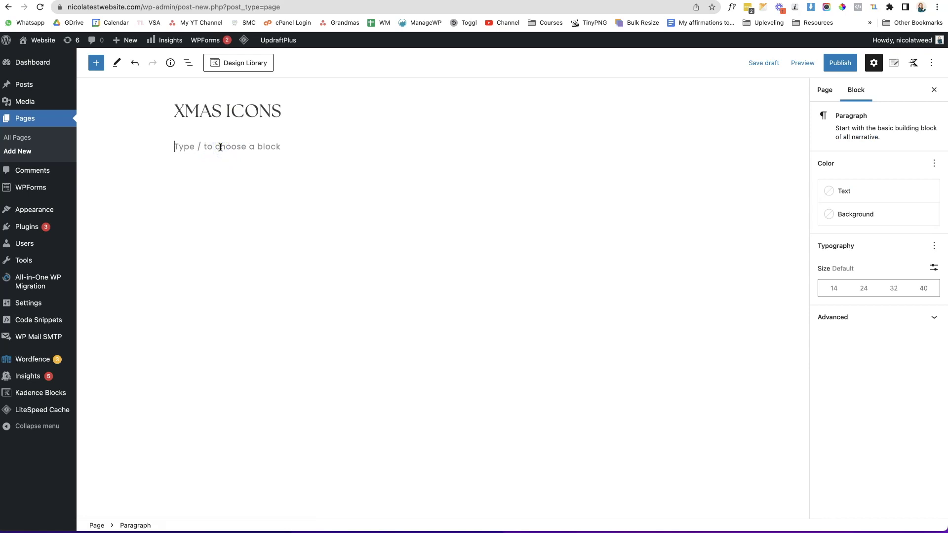
type("/list")
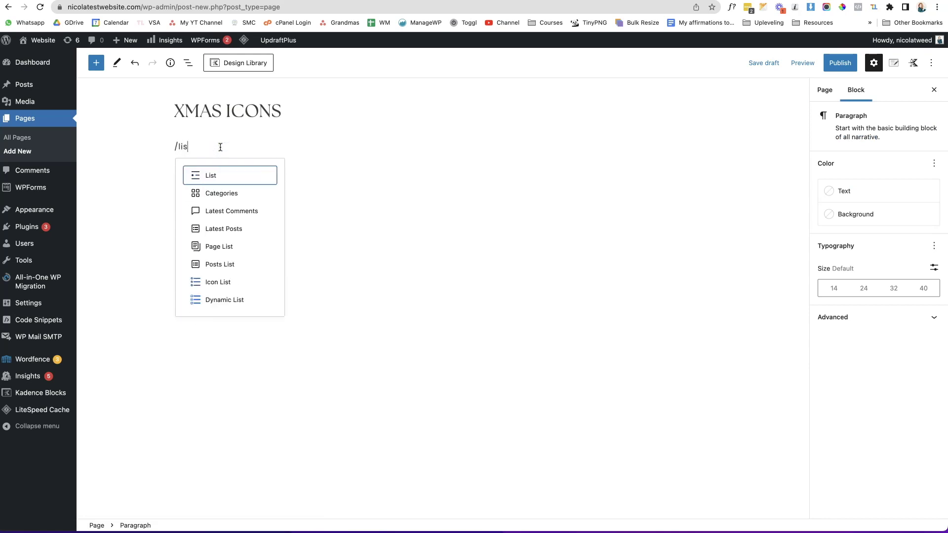
left_click(252, 282)
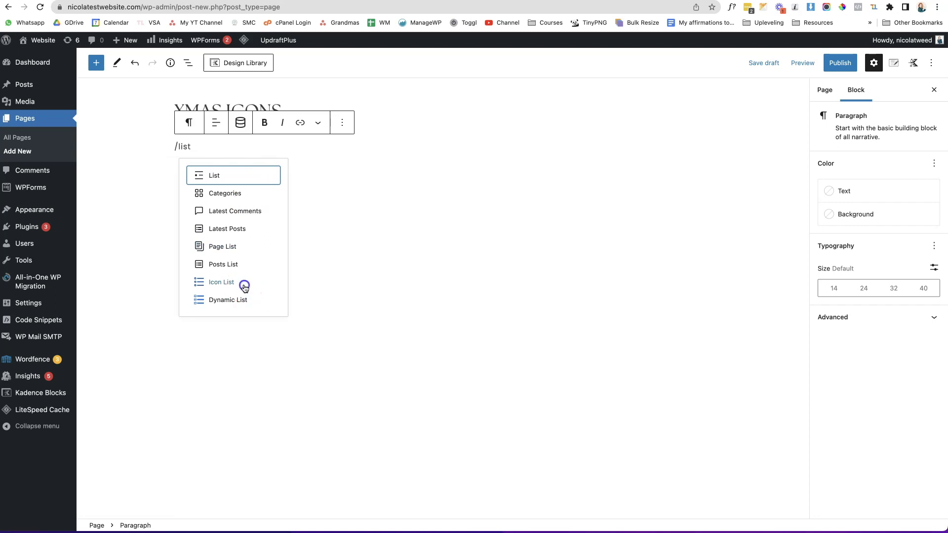
left_click(245, 289)
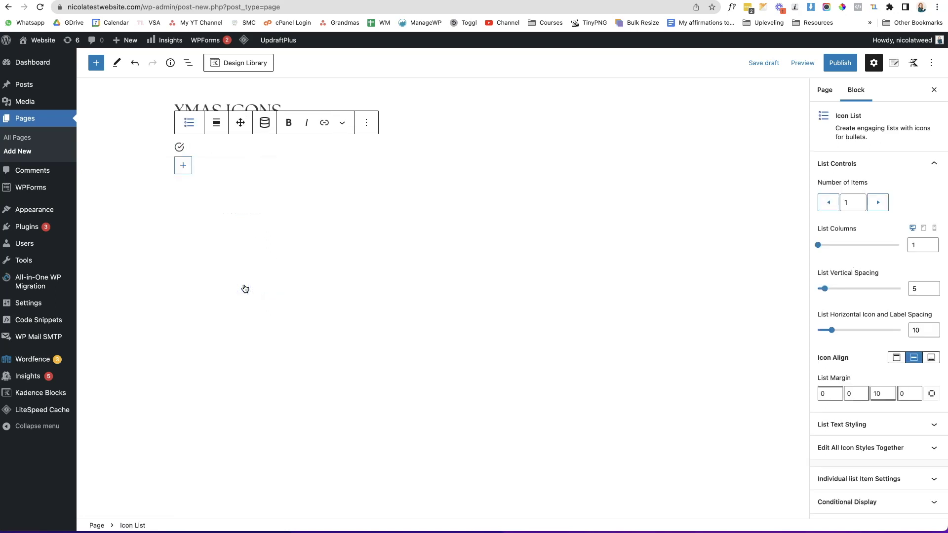
Fill the icon list with four items: "Create items", "items number 2", "etc" and "etc".
type("Create items")
key("Return")
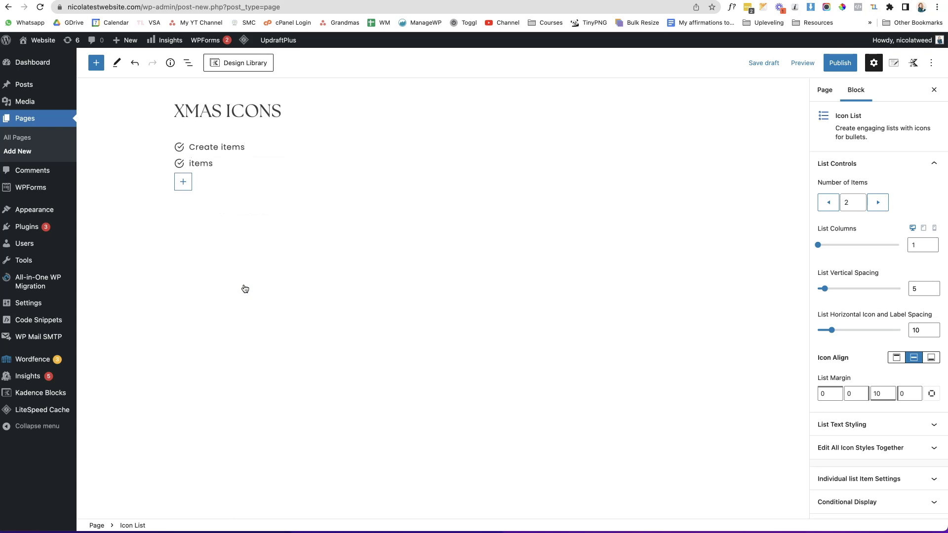
key("Return")
key("Return")
type("etc")
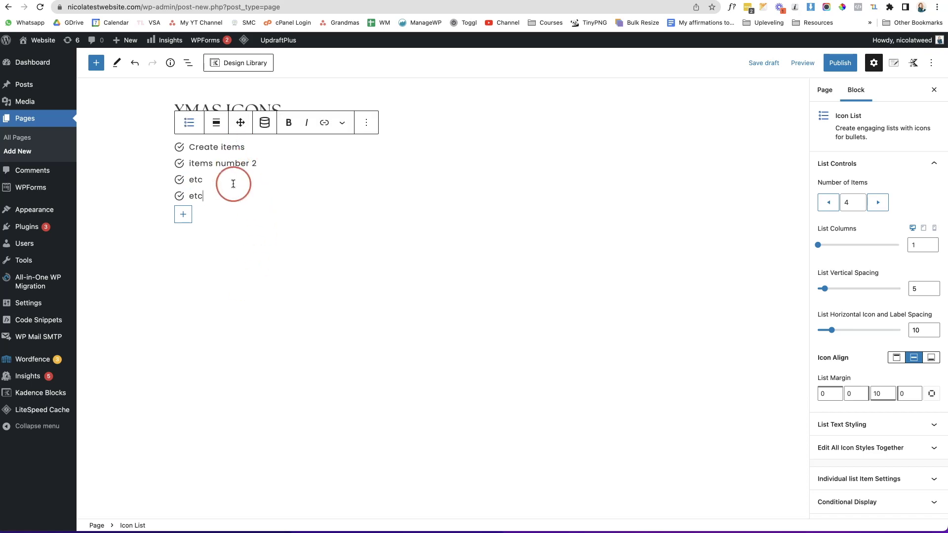
Replace the icons of all list items together with the Christmas stocking and set their icon size to 26.
left_click(894, 456)
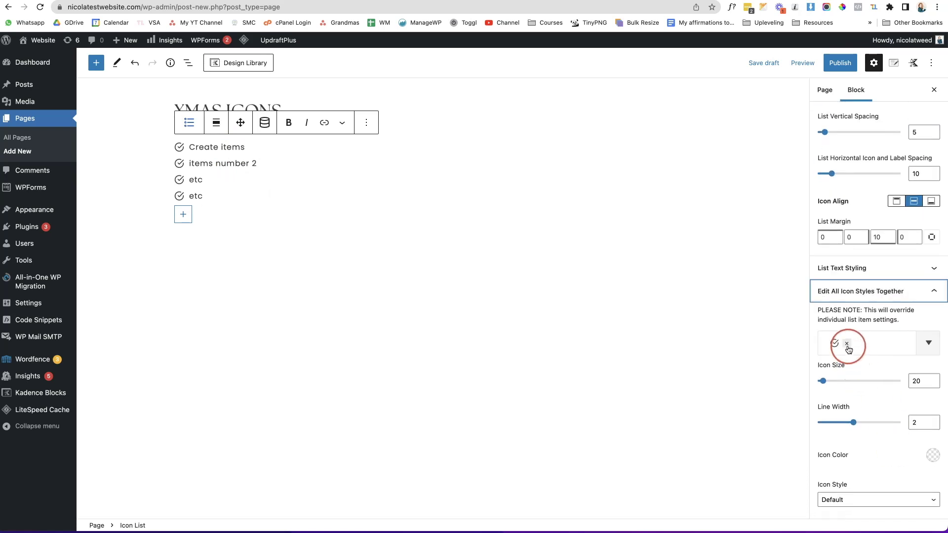
left_click(848, 344)
left_click(930, 349)
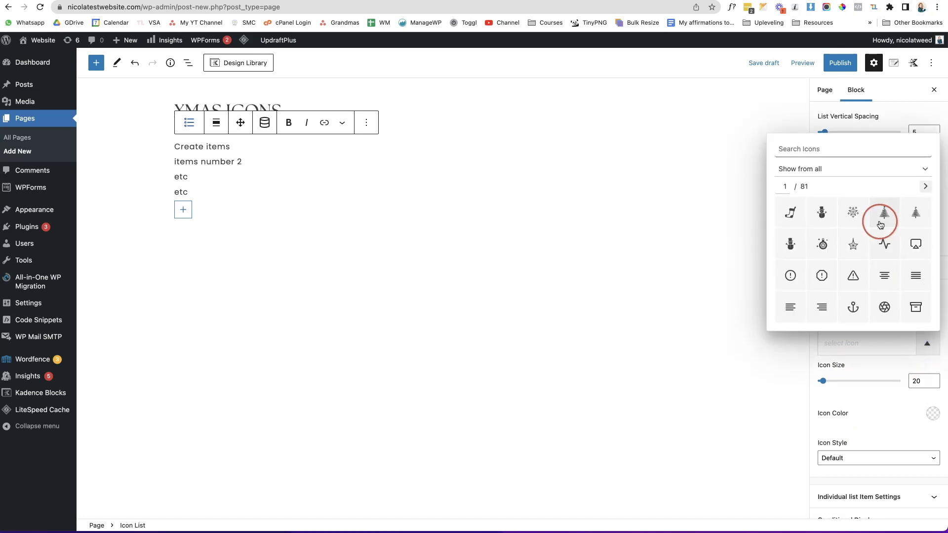
left_click(792, 217)
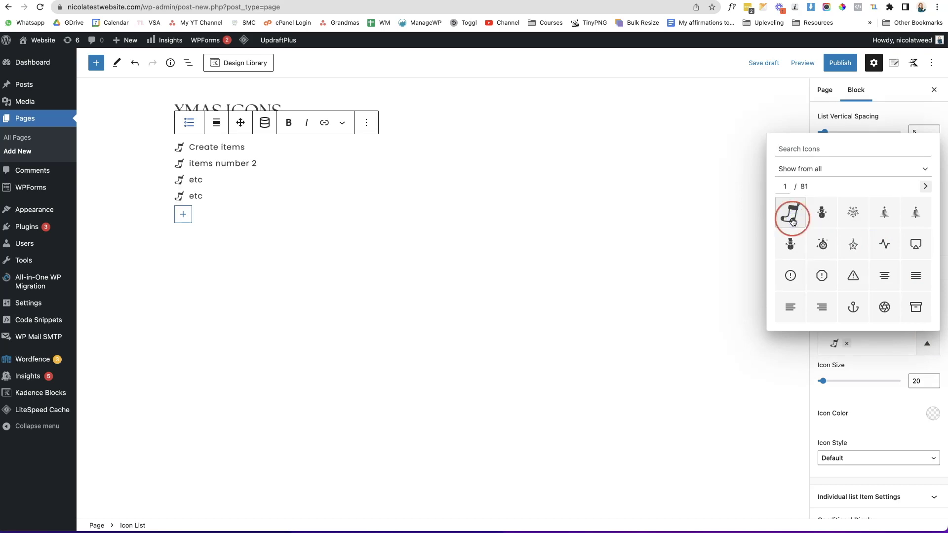
mouse_move(823, 381)
left_mouse_down()
mouse_move(836, 381)
mouse_move(825, 383)
left_mouse_up()
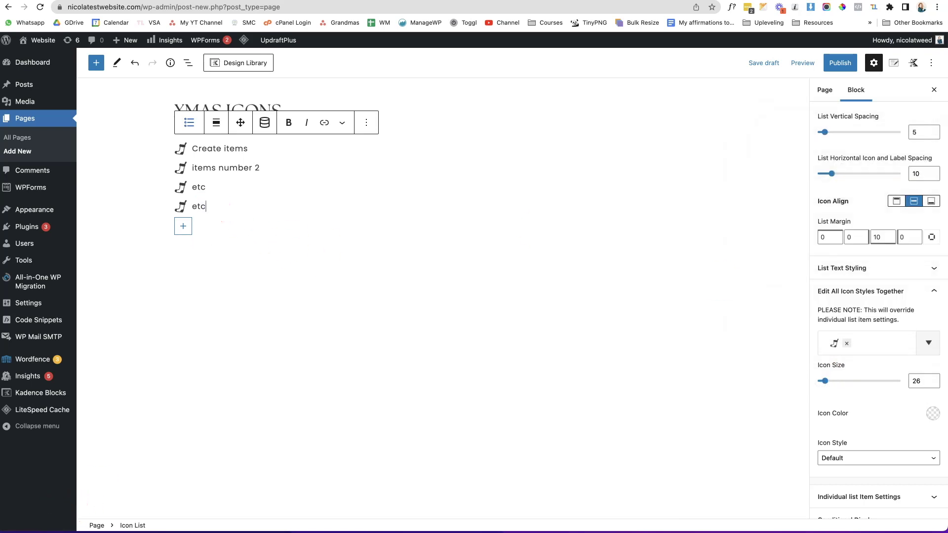
Insert an Icon block below the icon list.
left_click(291, 241)
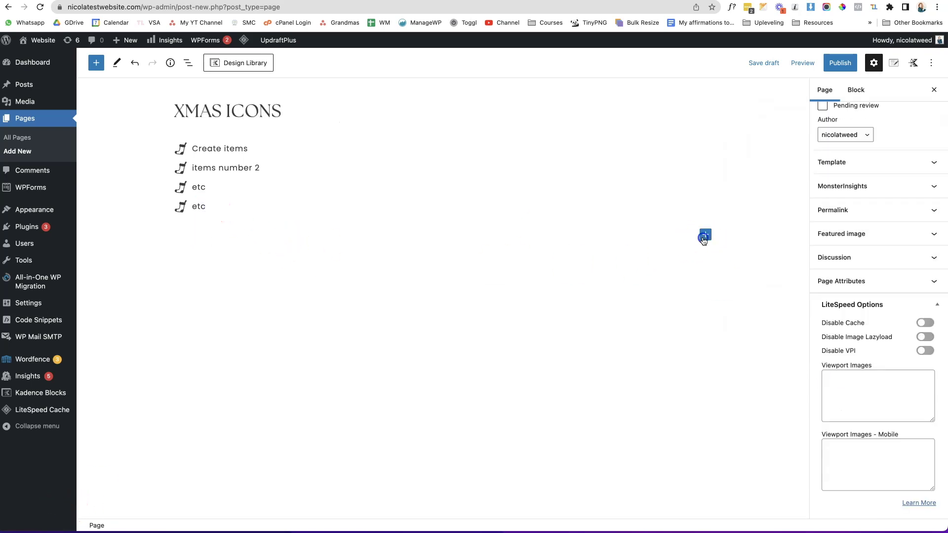
left_click(705, 236)
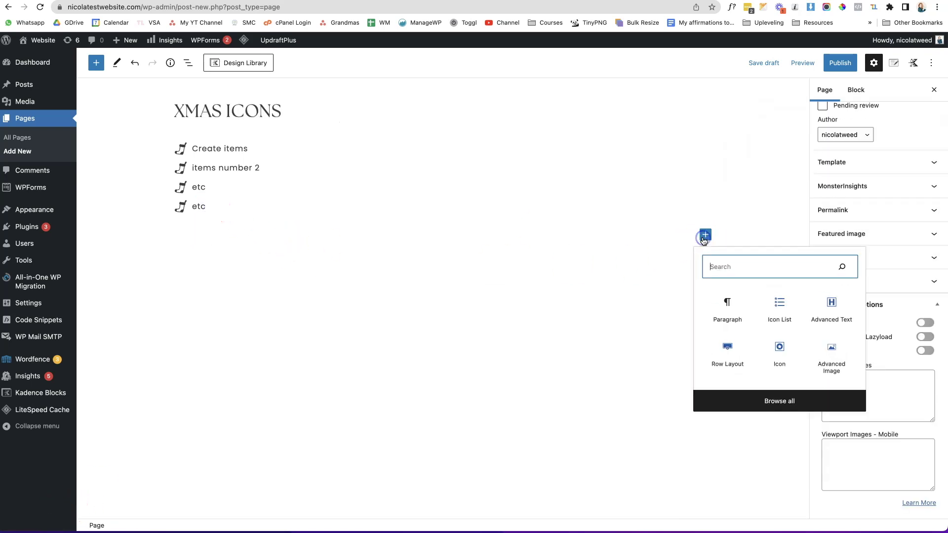
left_click(780, 349)
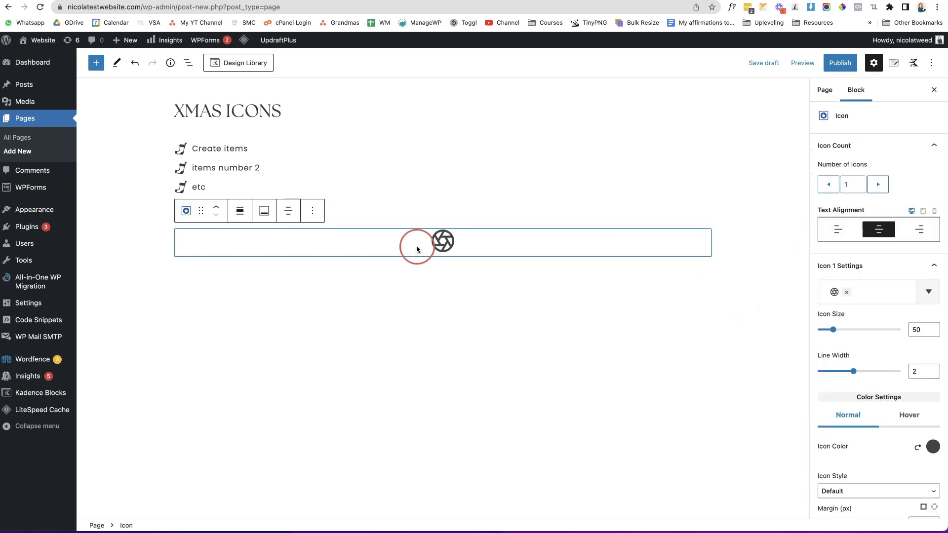
Replace the Icon block's default icon with the first snowman from the custom Christmas icons.
left_click(847, 292)
left_click(924, 294)
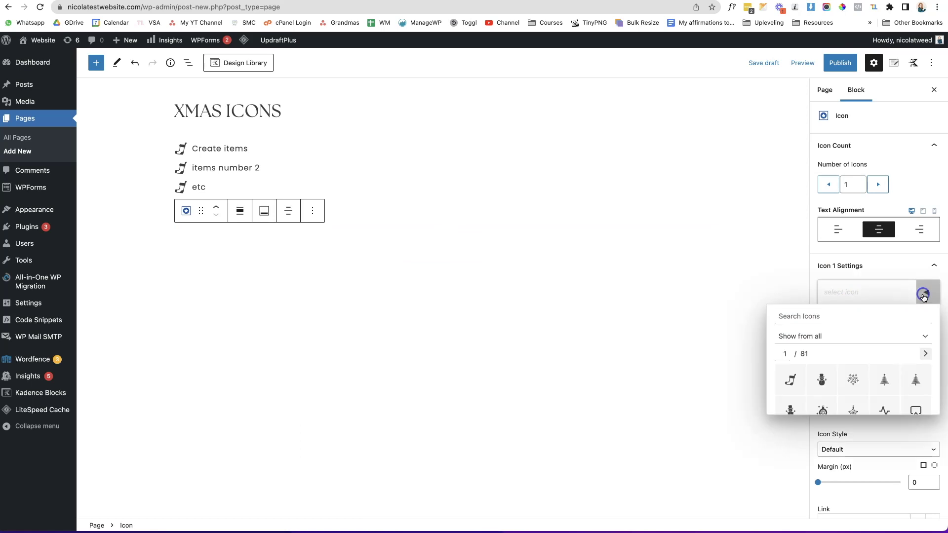
left_click(821, 387)
left_click(850, 271)
left_click(872, 274)
left_click(557, 187)
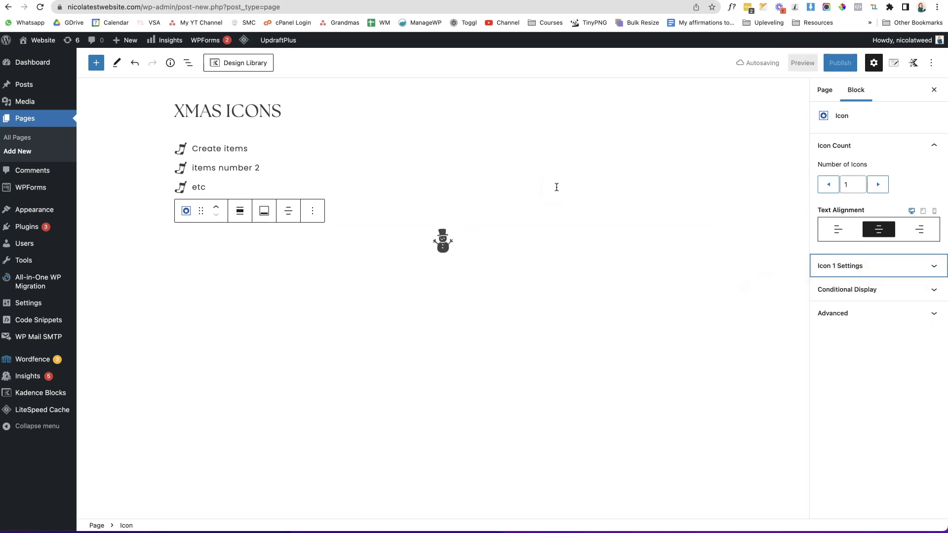